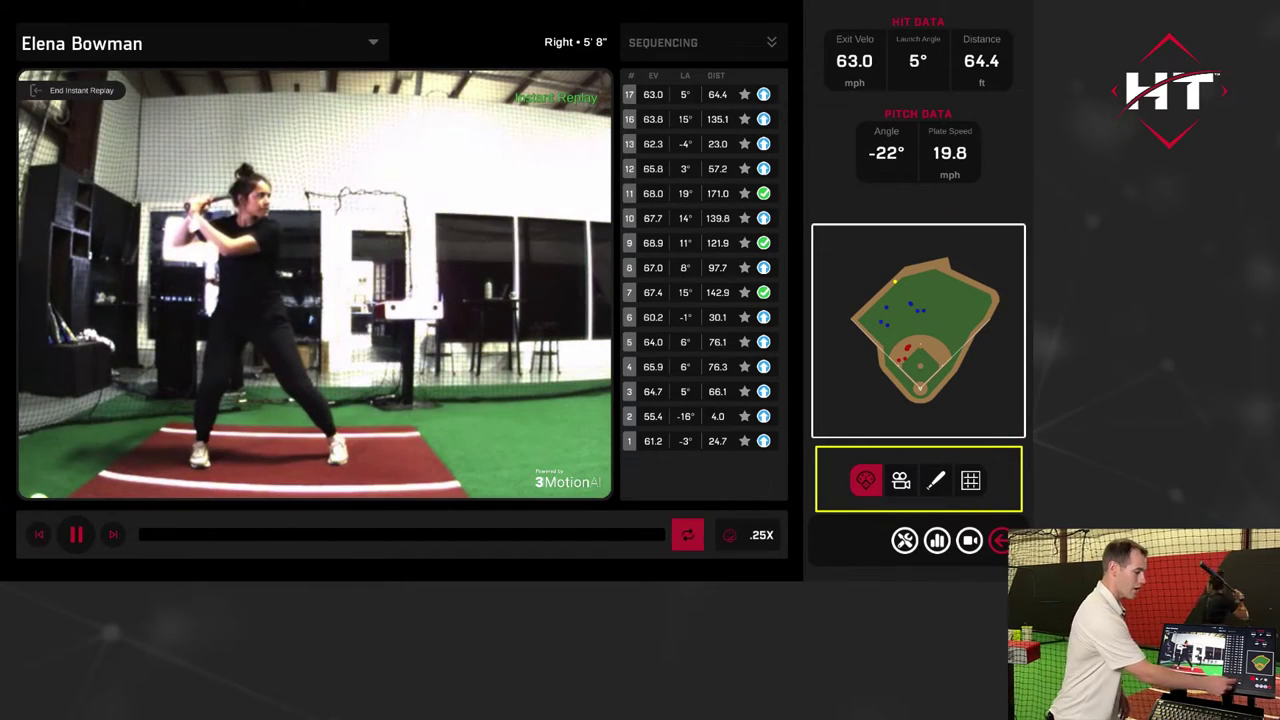
# Switch the field view to the stadium camera view and open the point-of-impact confirmation for swing 16
pyautogui.click(900, 480)
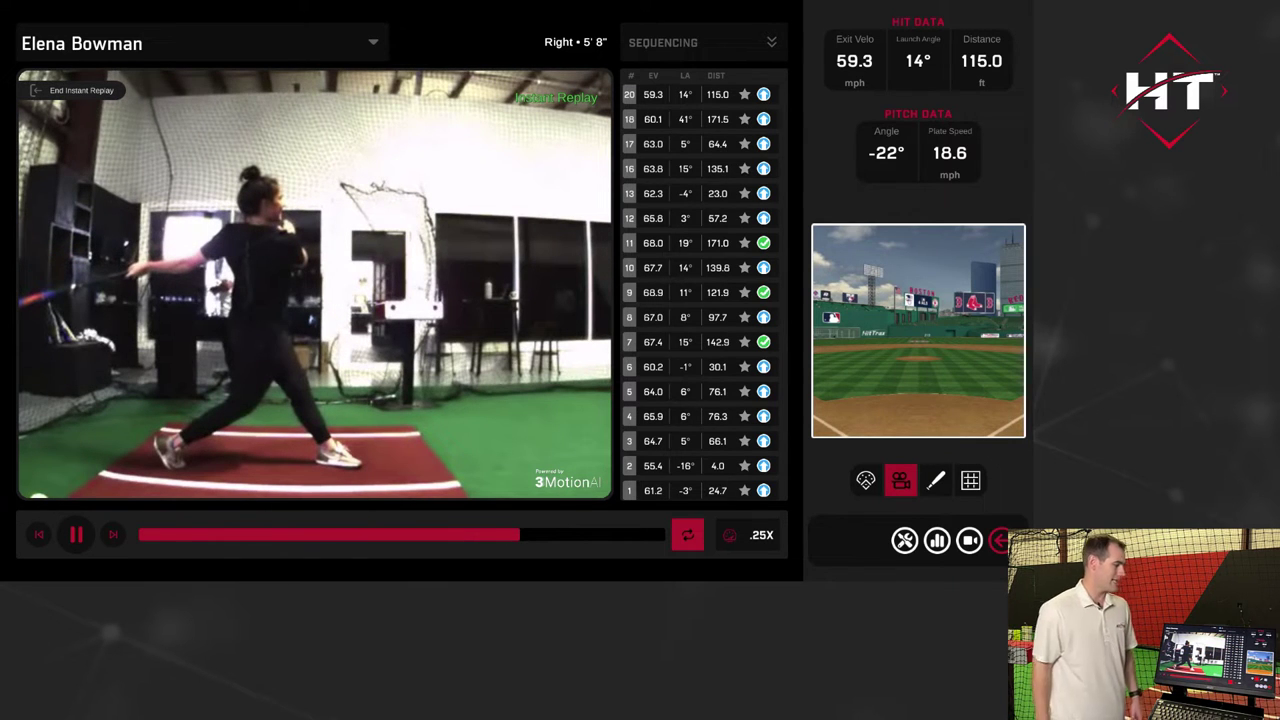
pyautogui.click(698, 168)
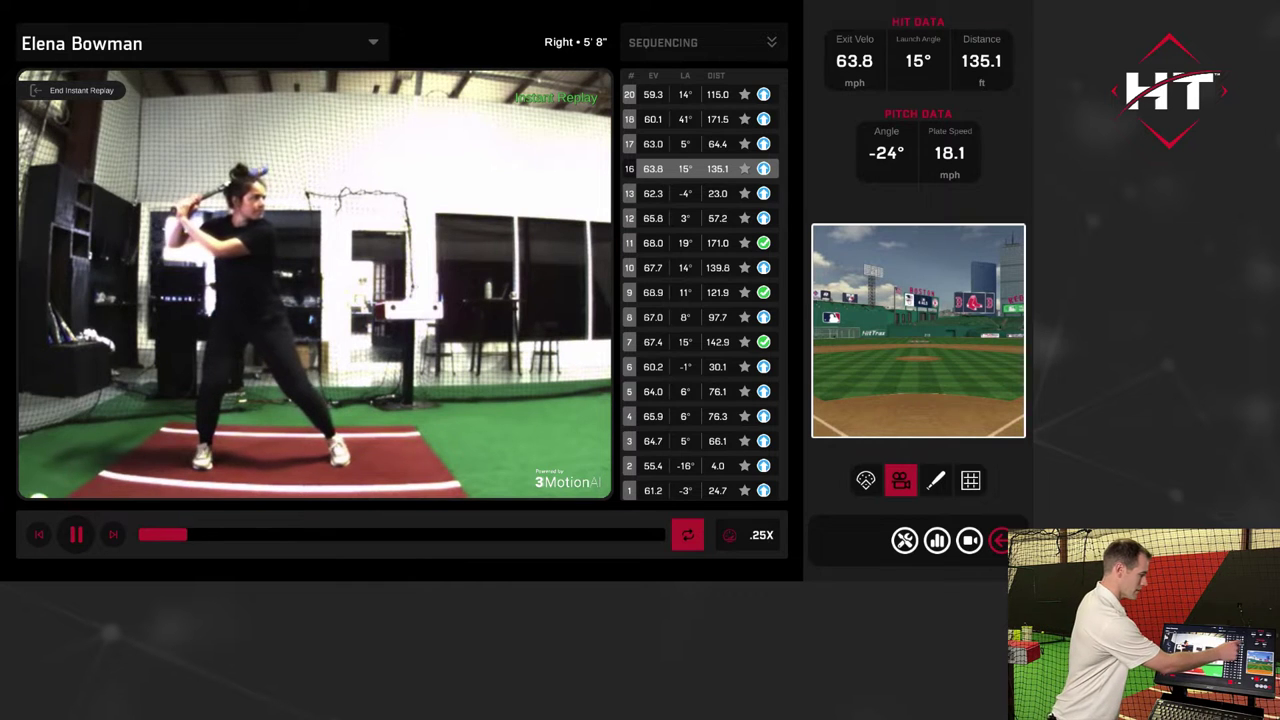
pyautogui.click(763, 168)
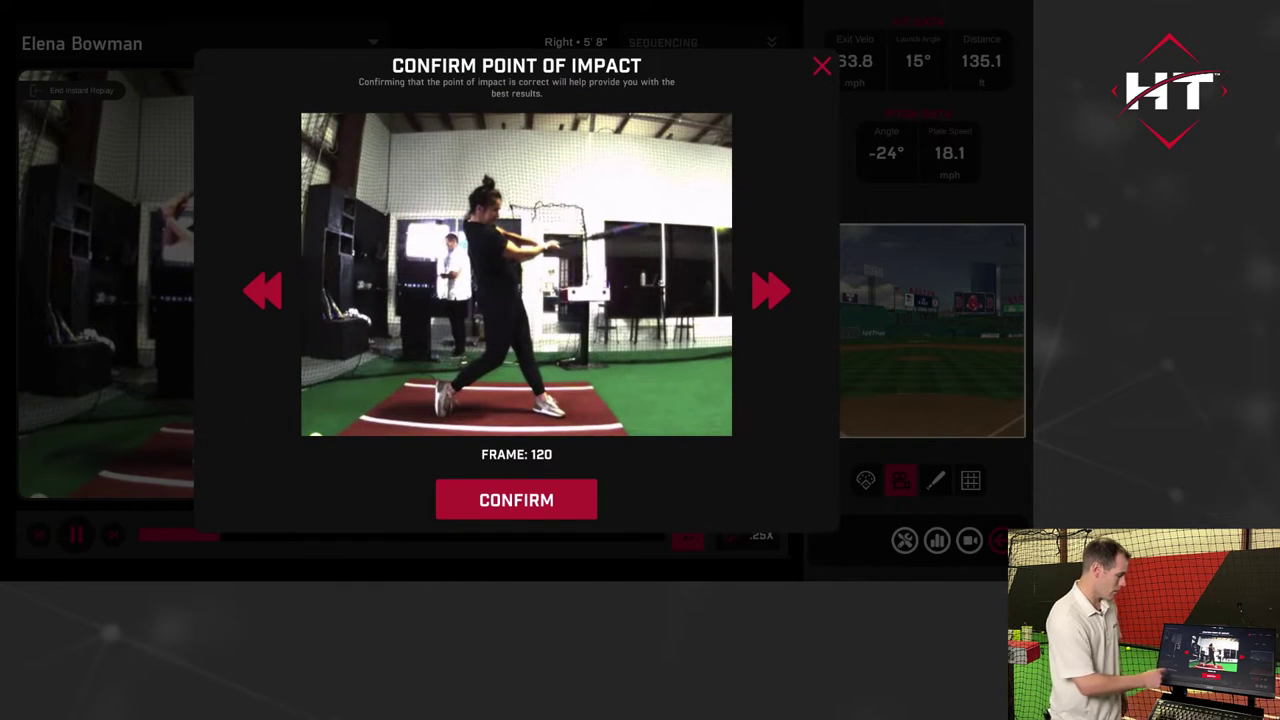
# Set the point of impact for swing 16 to frame 114 and confirm it
pyautogui.click(262, 291)
pyautogui.click(262, 291)
pyautogui.click(262, 291)
pyautogui.click(262, 291)
pyautogui.click(262, 291)
pyautogui.click(262, 291)
pyautogui.click(262, 291)
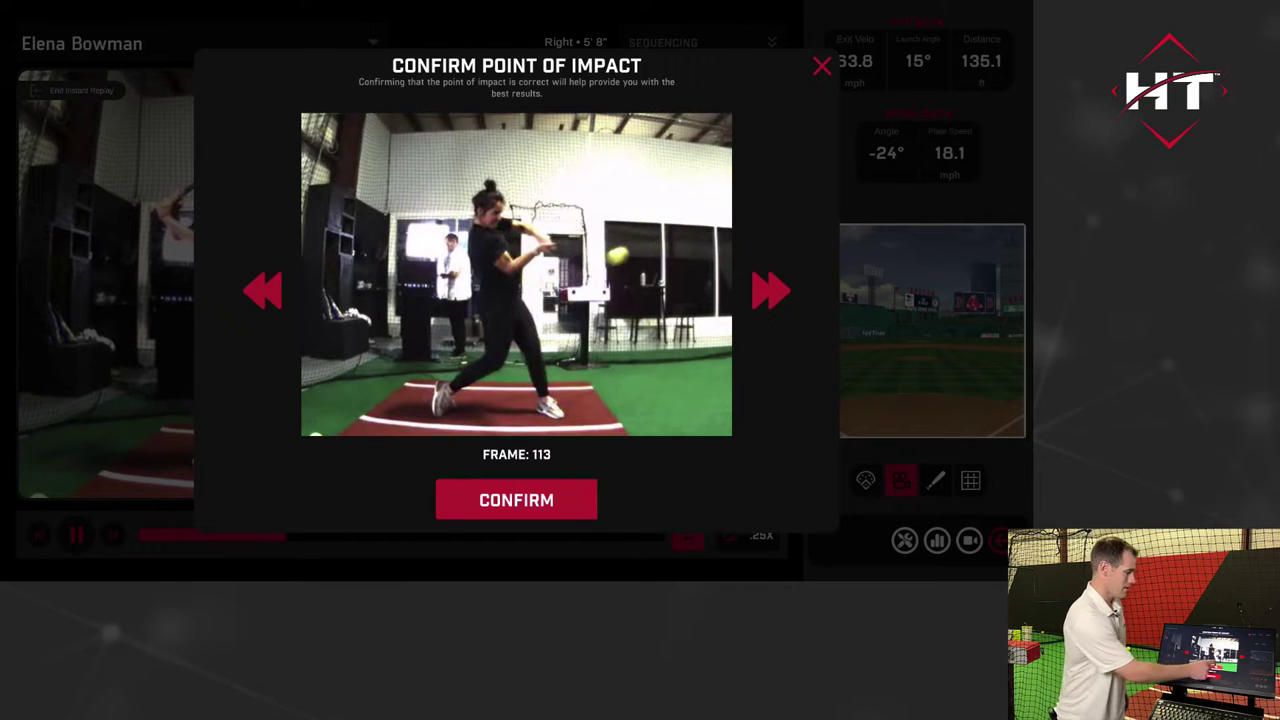
pyautogui.click(770, 291)
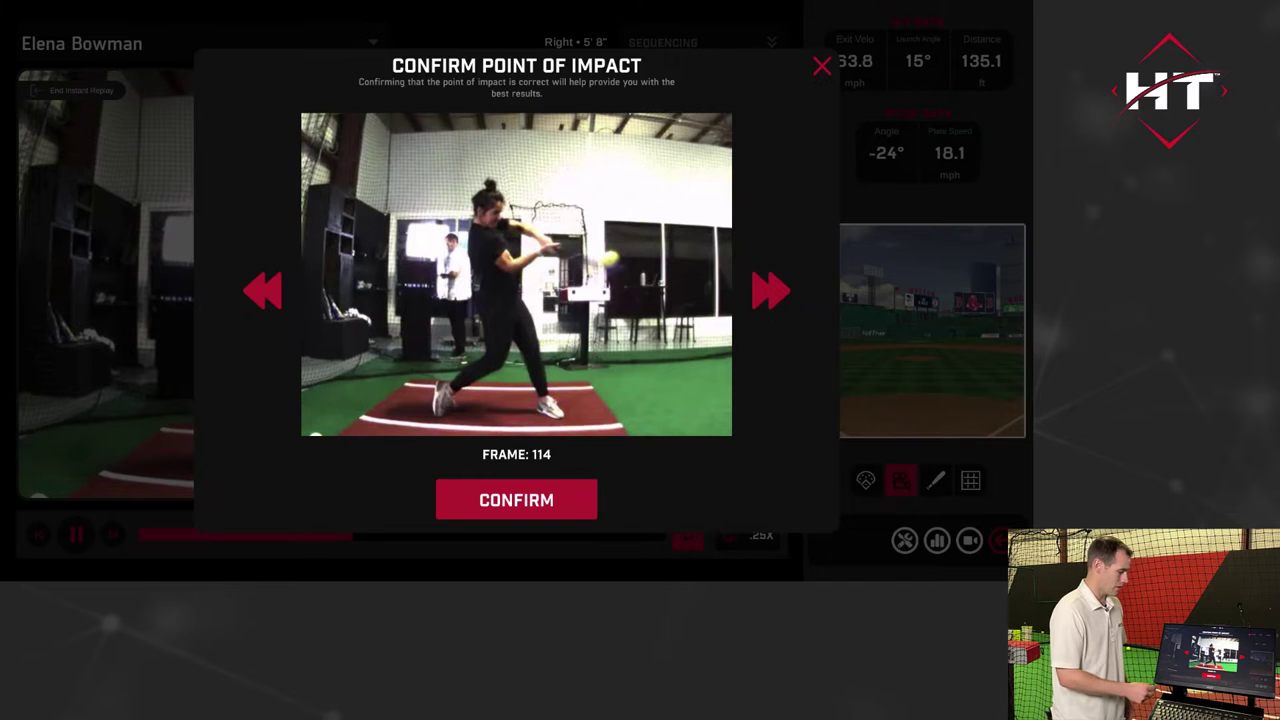
pyautogui.click(516, 499)
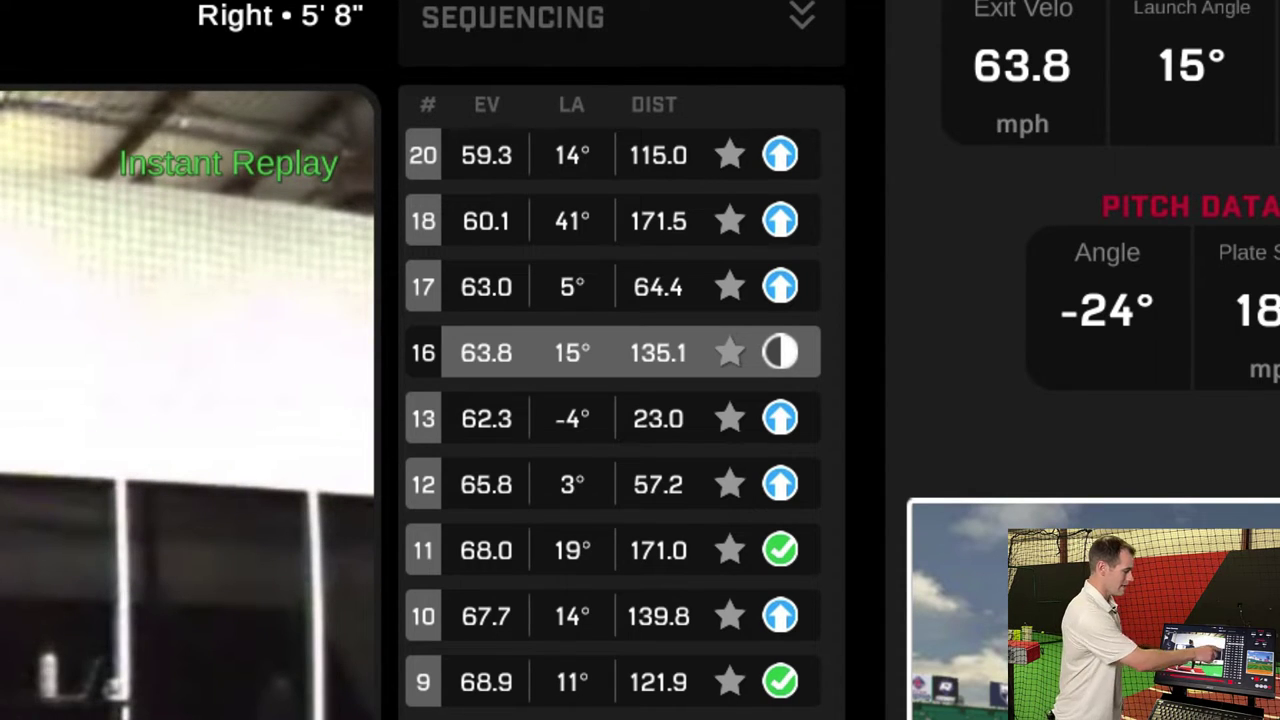
# Open the processed swing 11 and compare its pelvis, shoulders and front arm velocities together on the sequencing graph
pyautogui.click(600, 550)
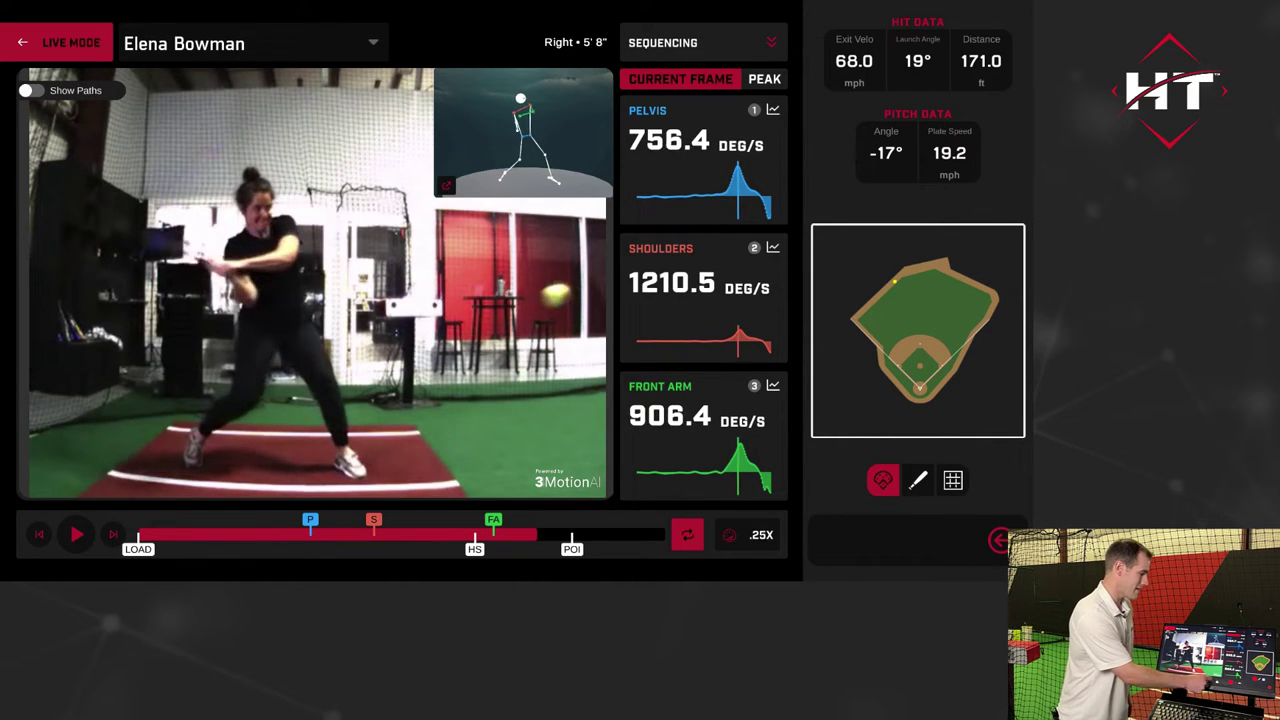
pyautogui.moveTo(537, 534); pyautogui.dragTo(525, 534)
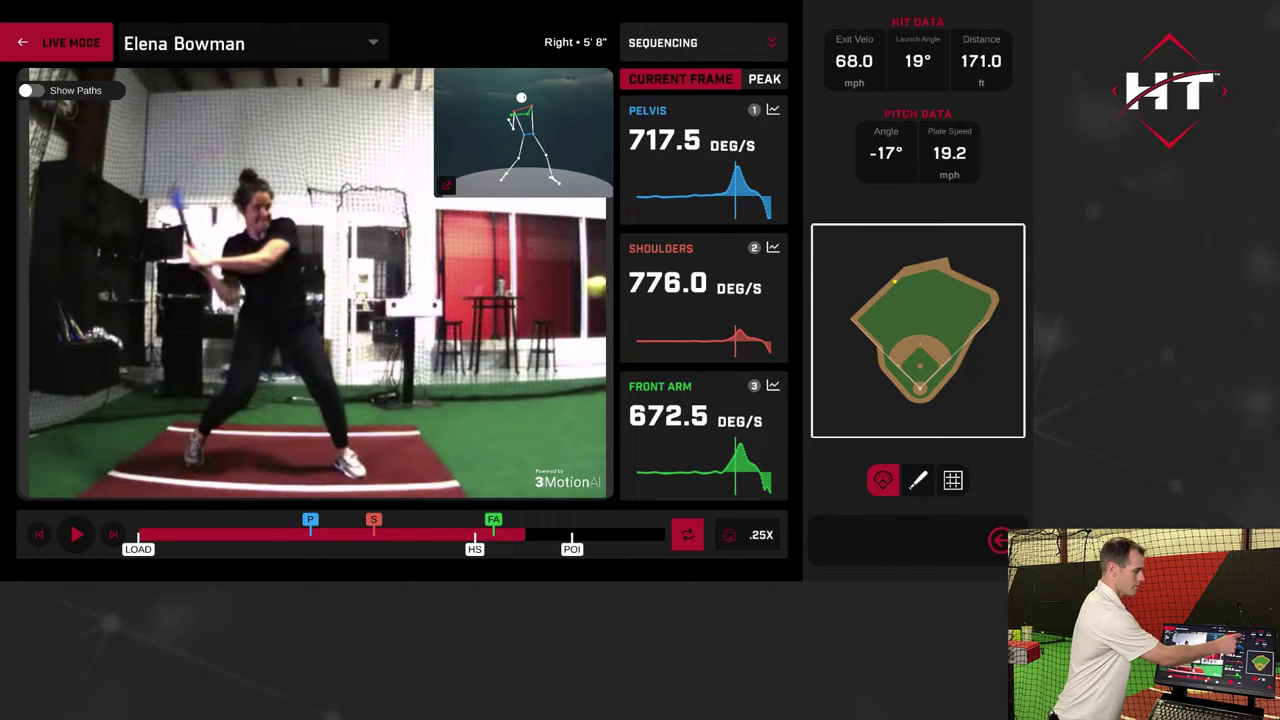
pyautogui.click(772, 110)
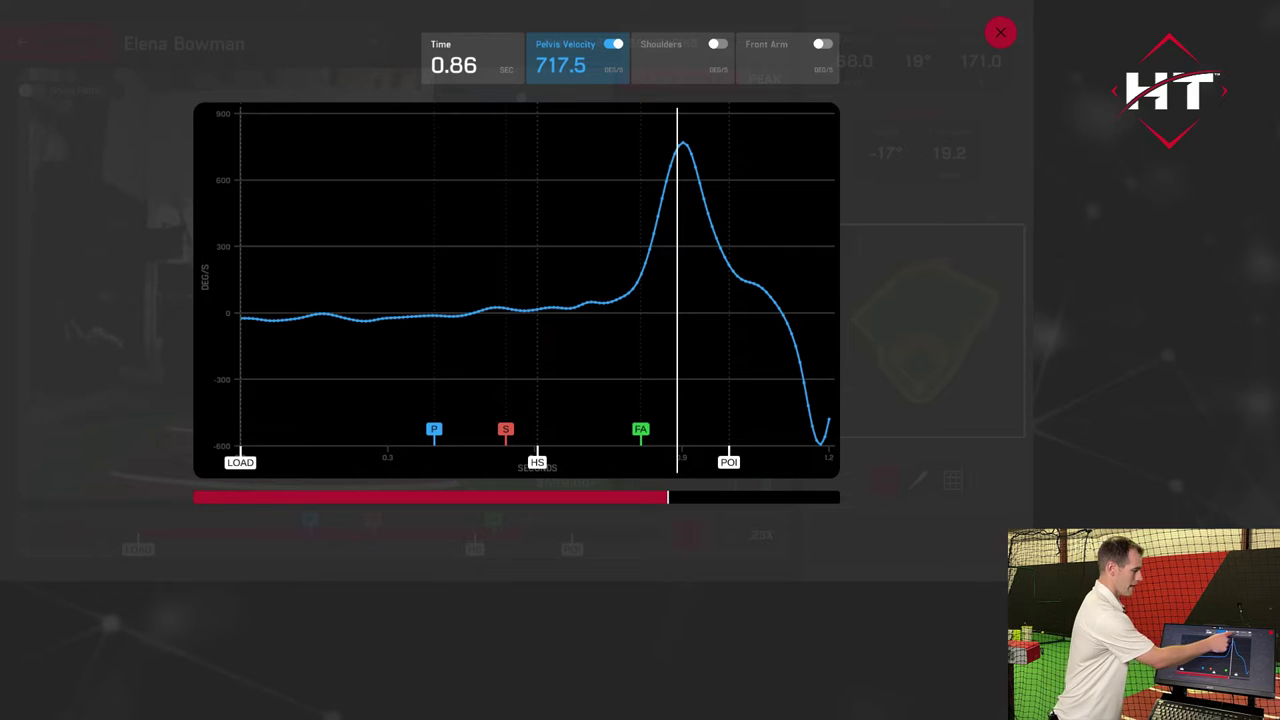
pyautogui.click(718, 44)
pyautogui.click(822, 44)
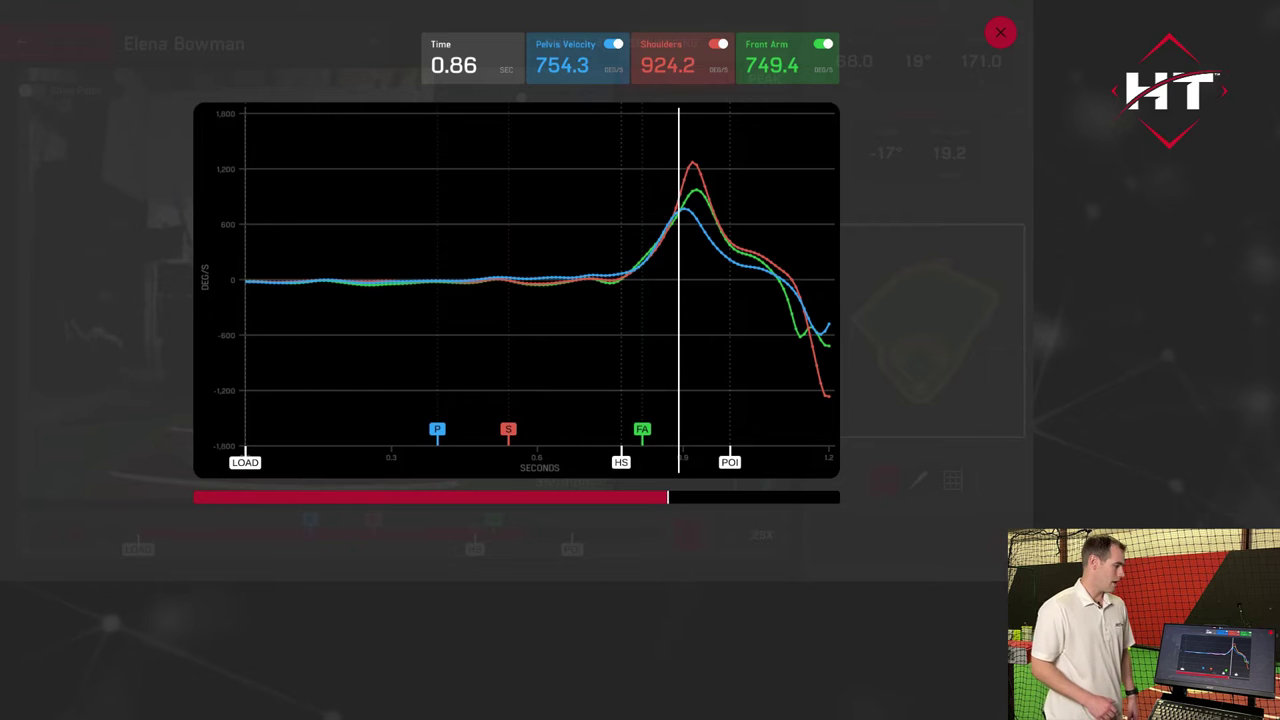
pyautogui.click(1000, 32)
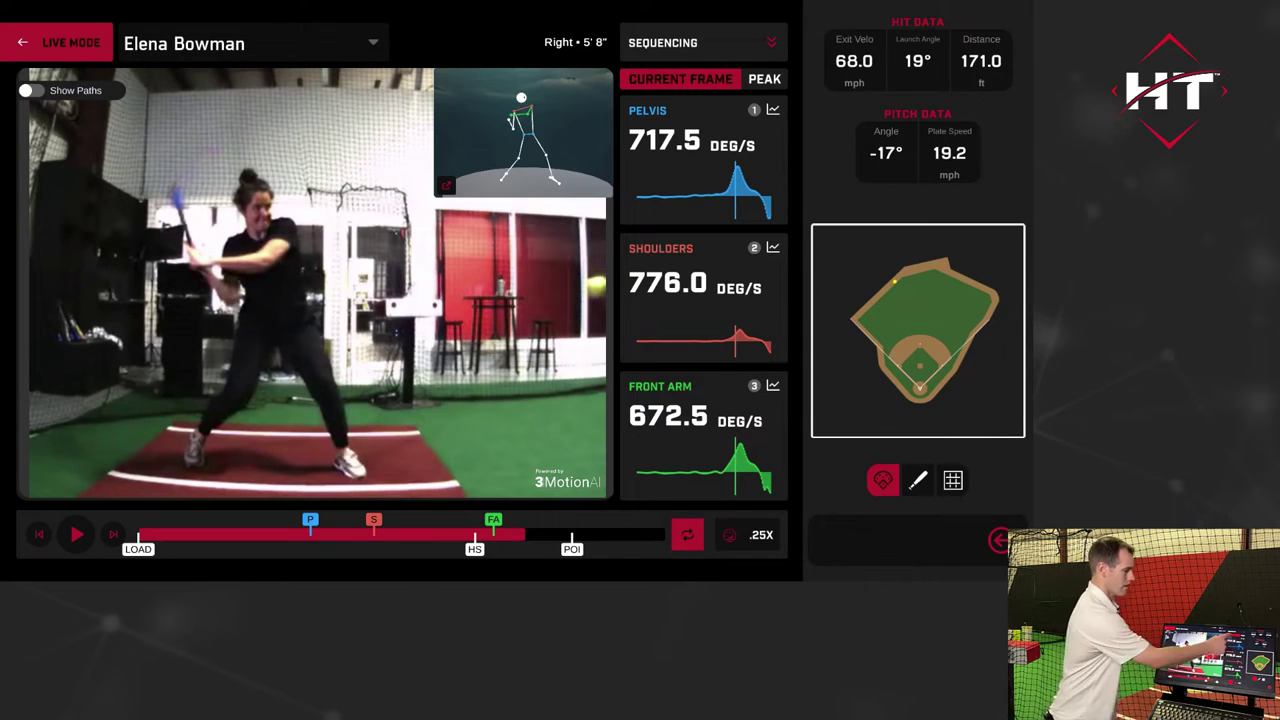
# Show the Shoulder V Pelvis metrics and examine the shoulder angle, pelvis angle and X factor through to the point of impact
pyautogui.click(703, 42)
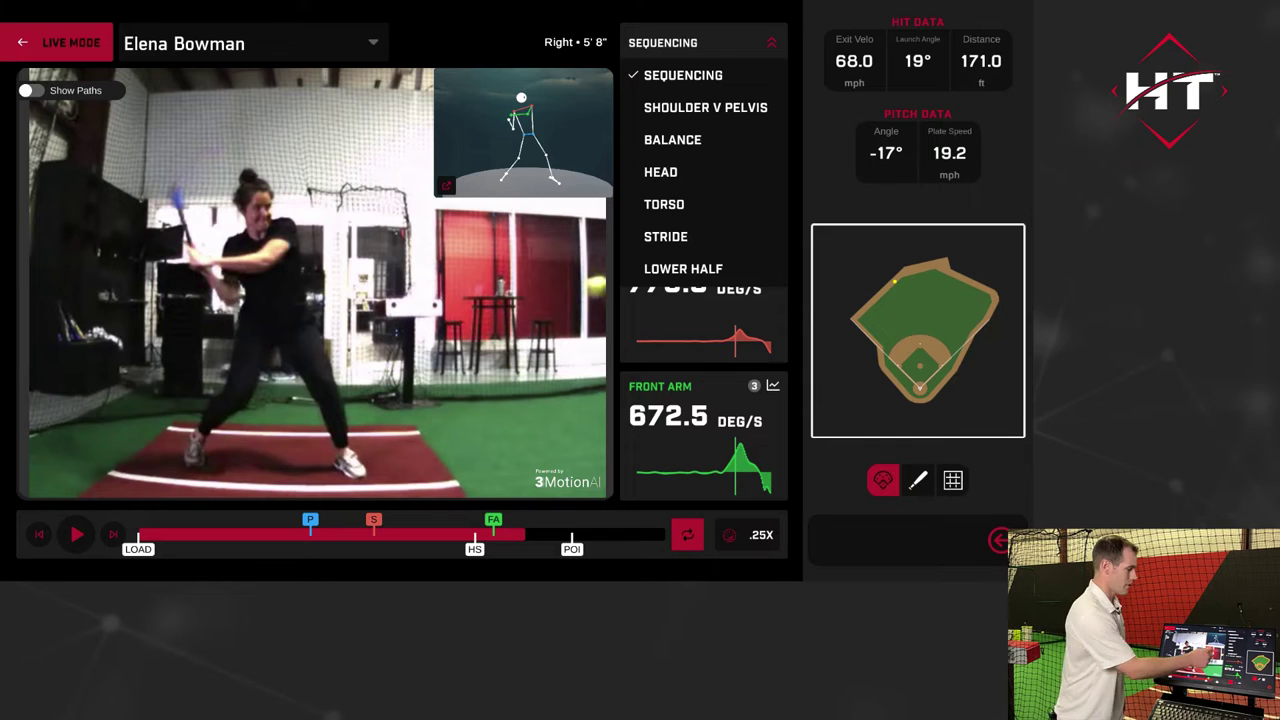
pyautogui.click(705, 107)
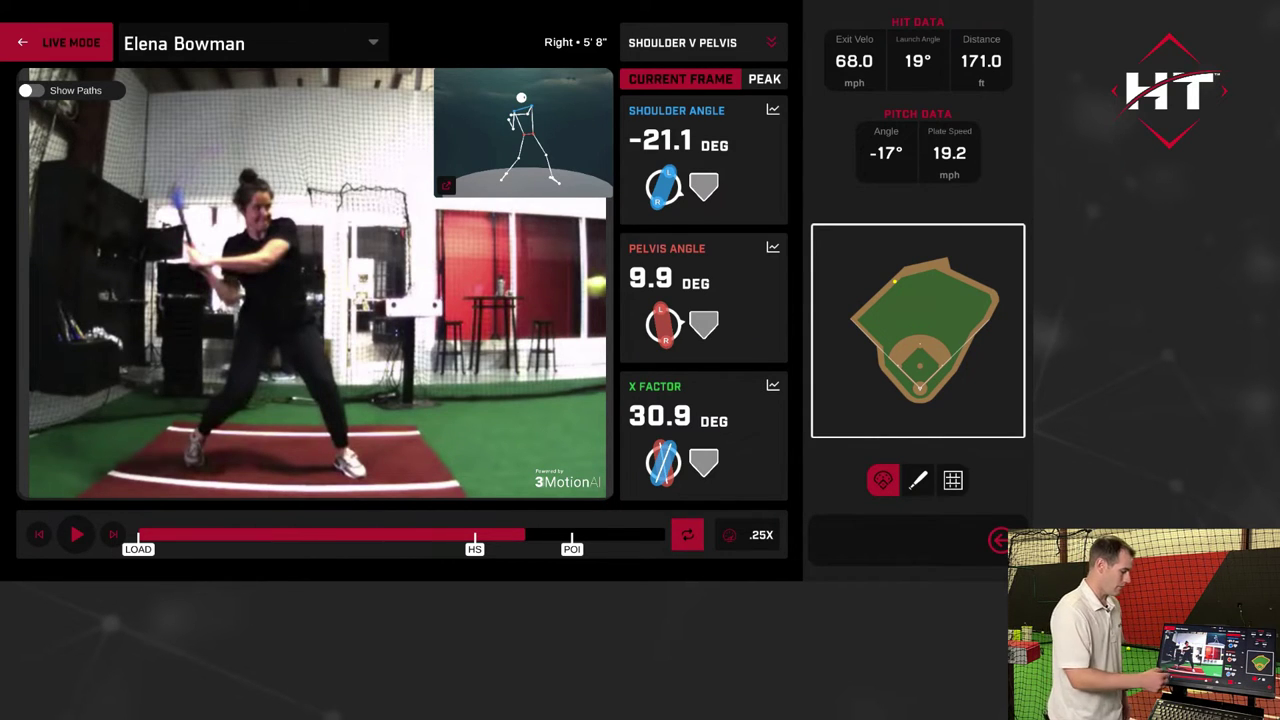
pyautogui.moveTo(525, 534); pyautogui.dragTo(415, 534)
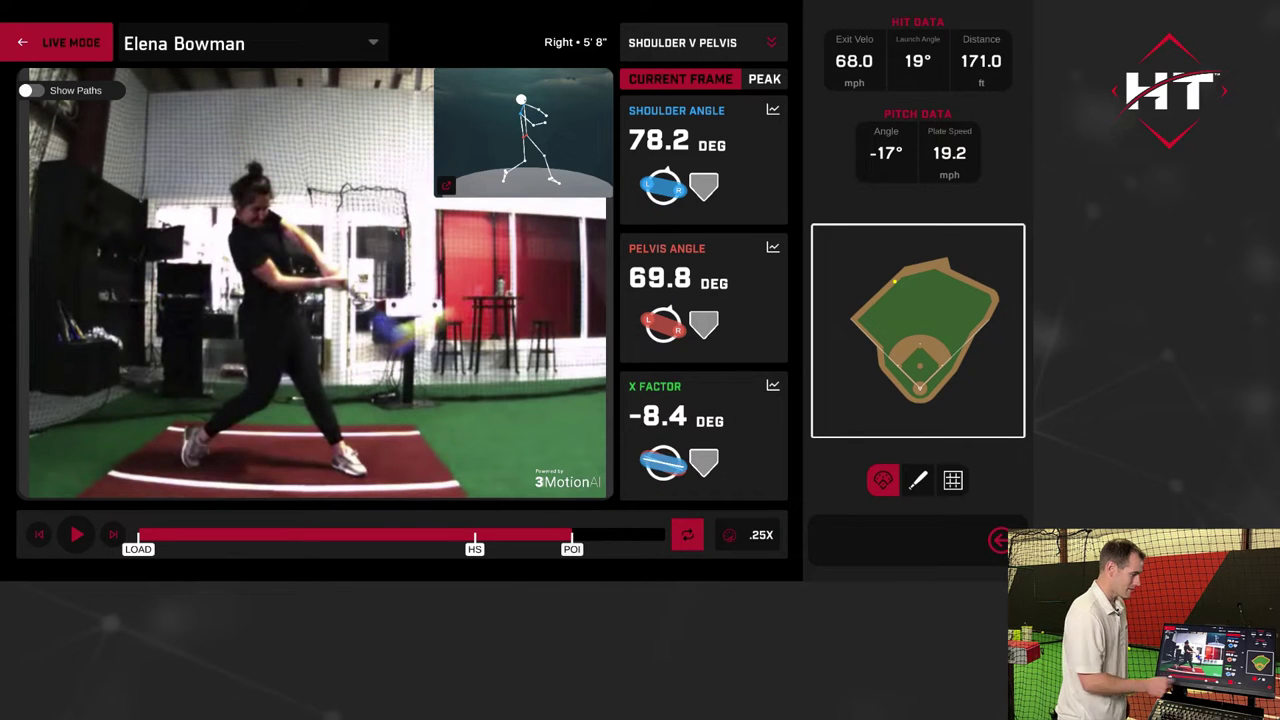
# Show the Balance metrics and compare center of mass and pelvis sway between heel strike and the point of impact
pyautogui.click(703, 42)
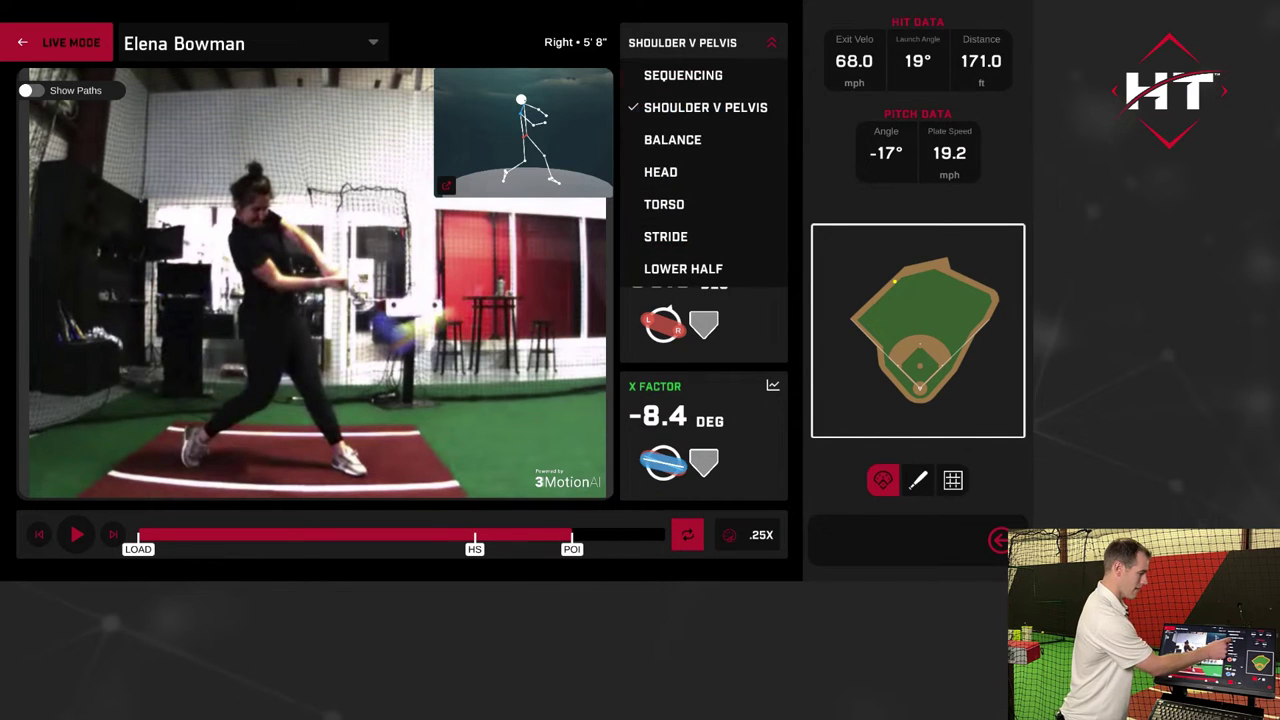
pyautogui.click(672, 140)
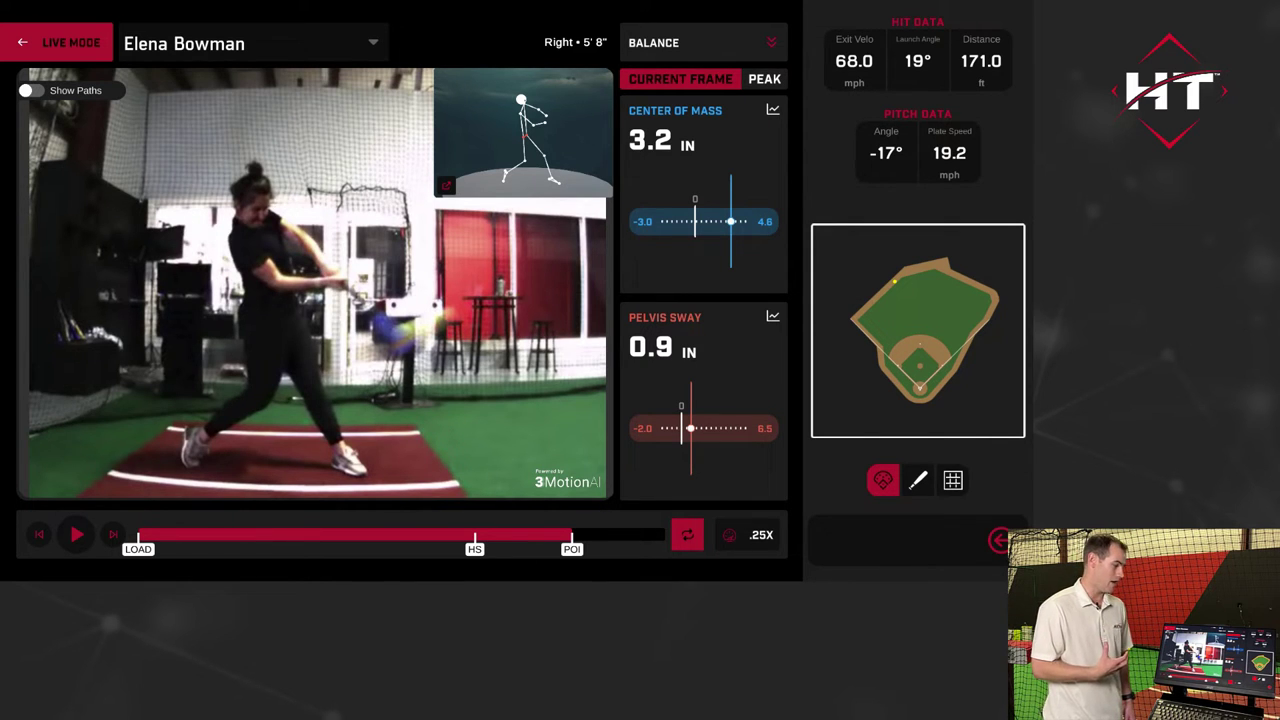
pyautogui.click(474, 549)
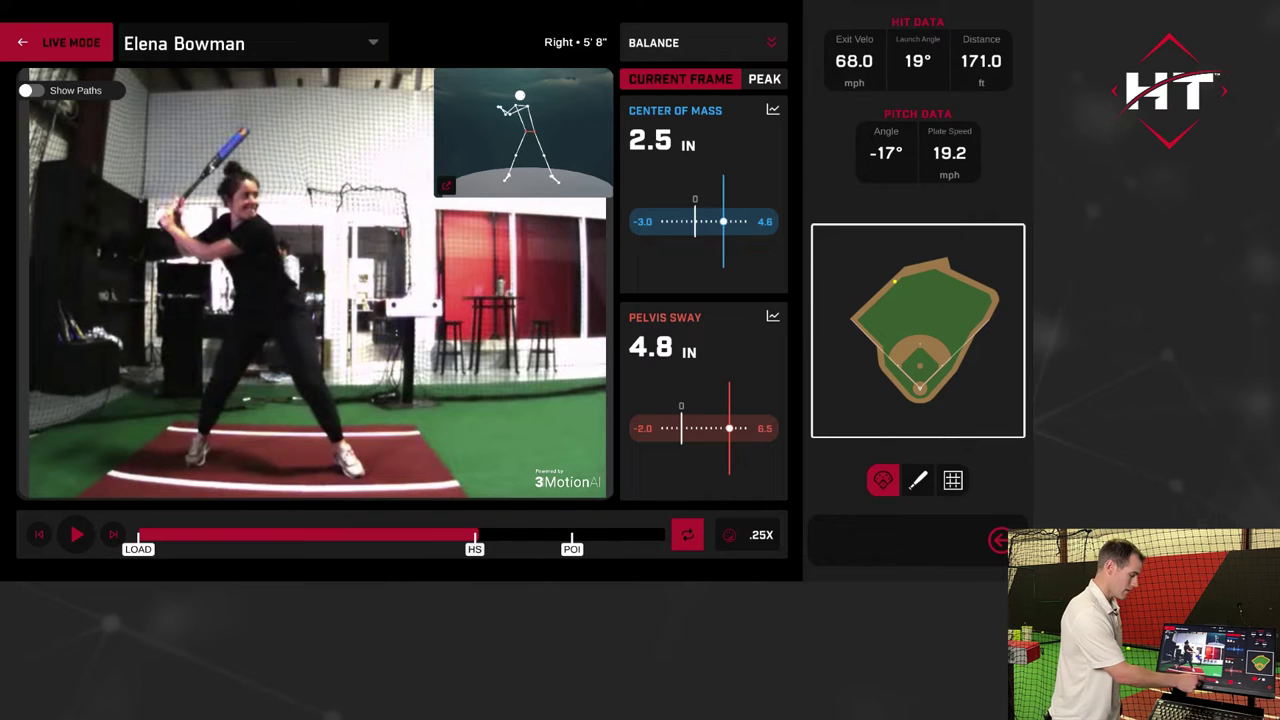
pyautogui.moveTo(478, 534); pyautogui.dragTo(398, 534)
pyautogui.press('Right')
pyautogui.press('Right')
pyautogui.press('Right')
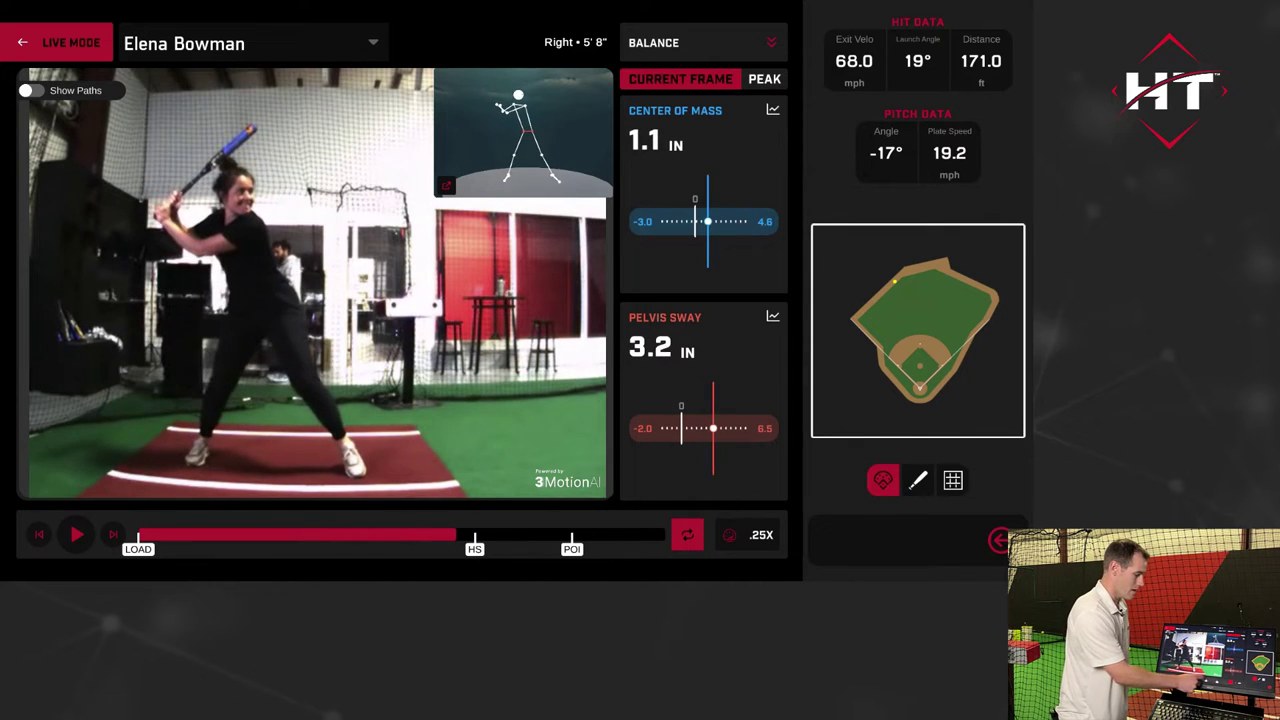
pyautogui.press('Right')
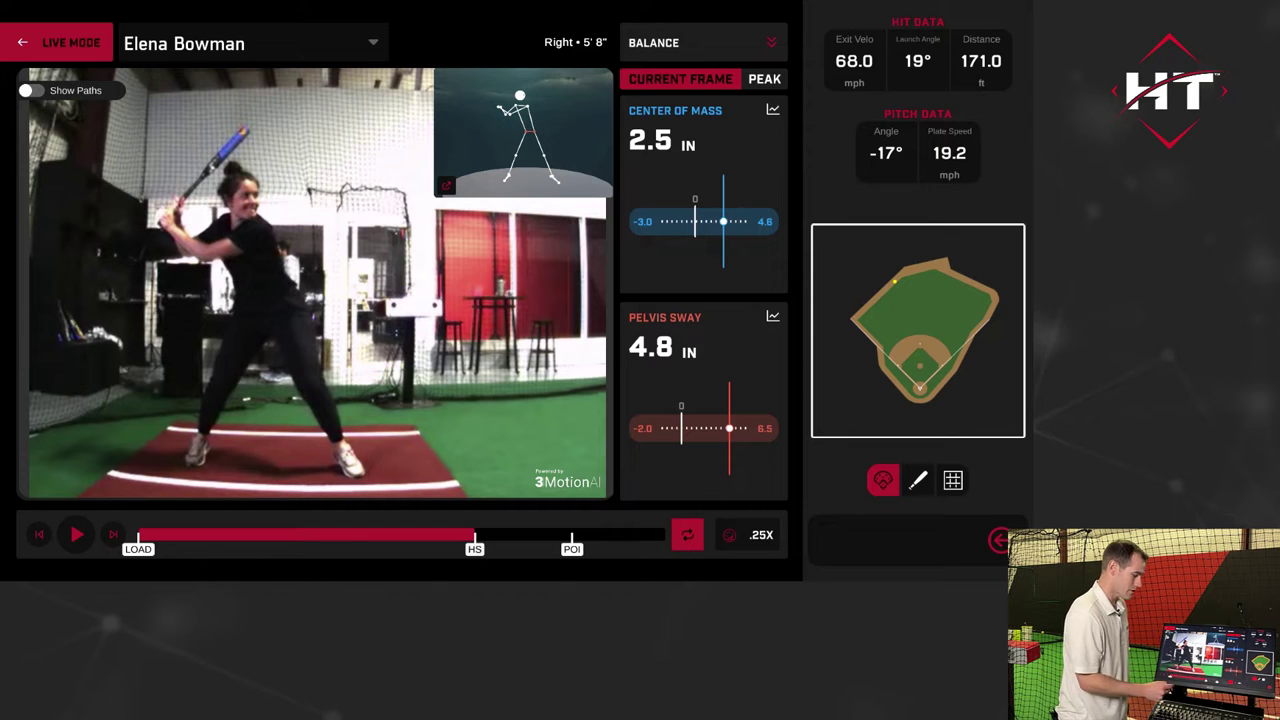
pyautogui.click(571, 549)
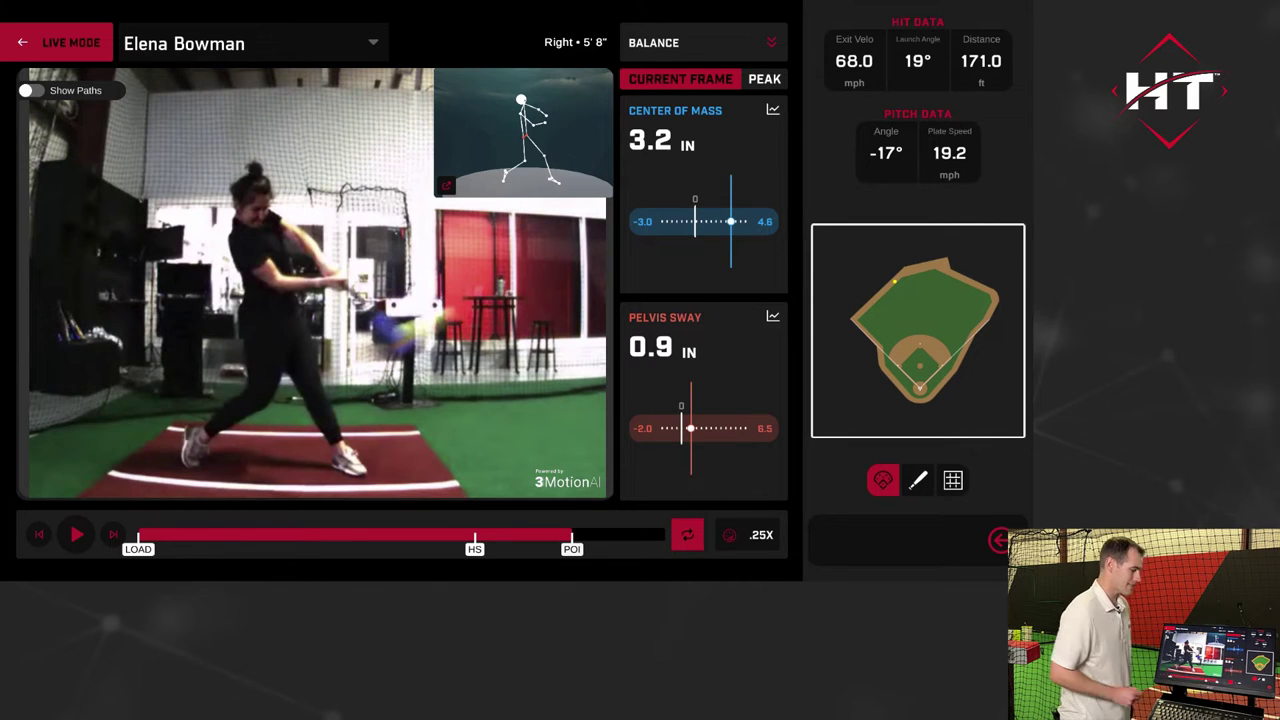
pyautogui.moveTo(572, 534)
pyautogui.mouseDown()
pyautogui.moveTo(517, 534)
pyautogui.moveTo(547, 534)
pyautogui.mouseUp()
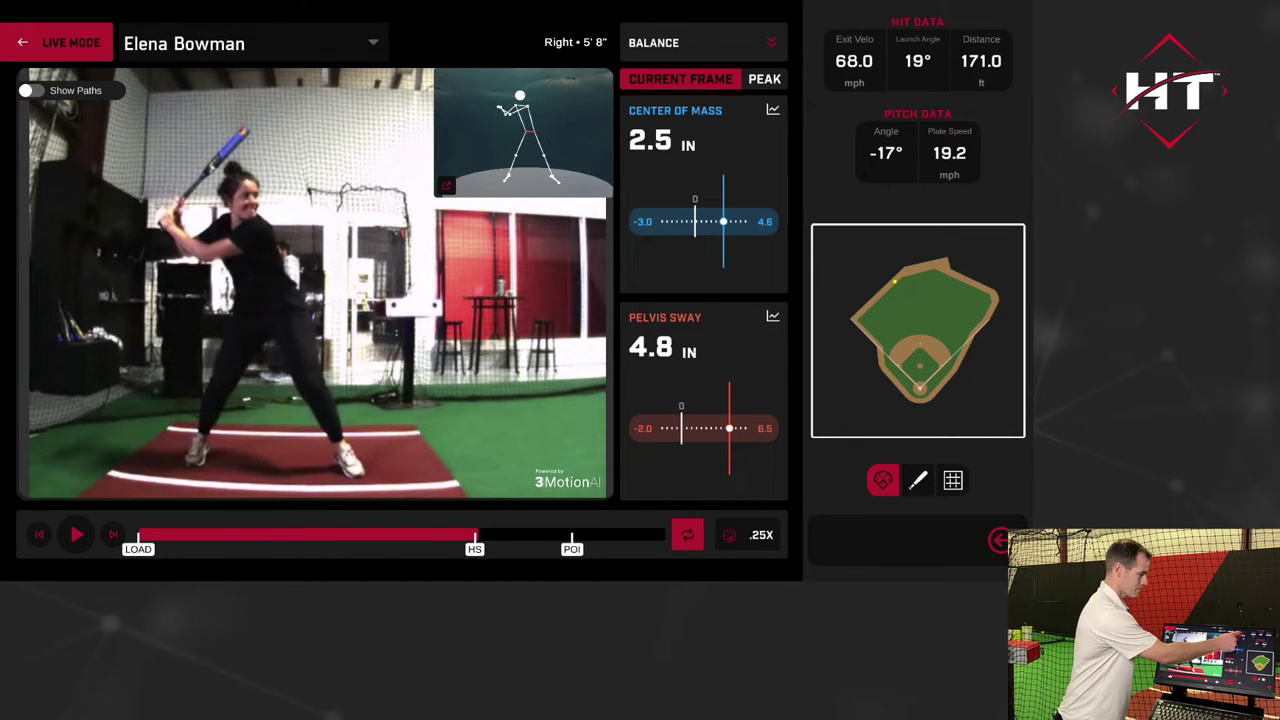
# Show the Head metrics and examine head rotation and movement at and just before the point of impact
pyautogui.click(703, 42)
pyautogui.click(660, 171)
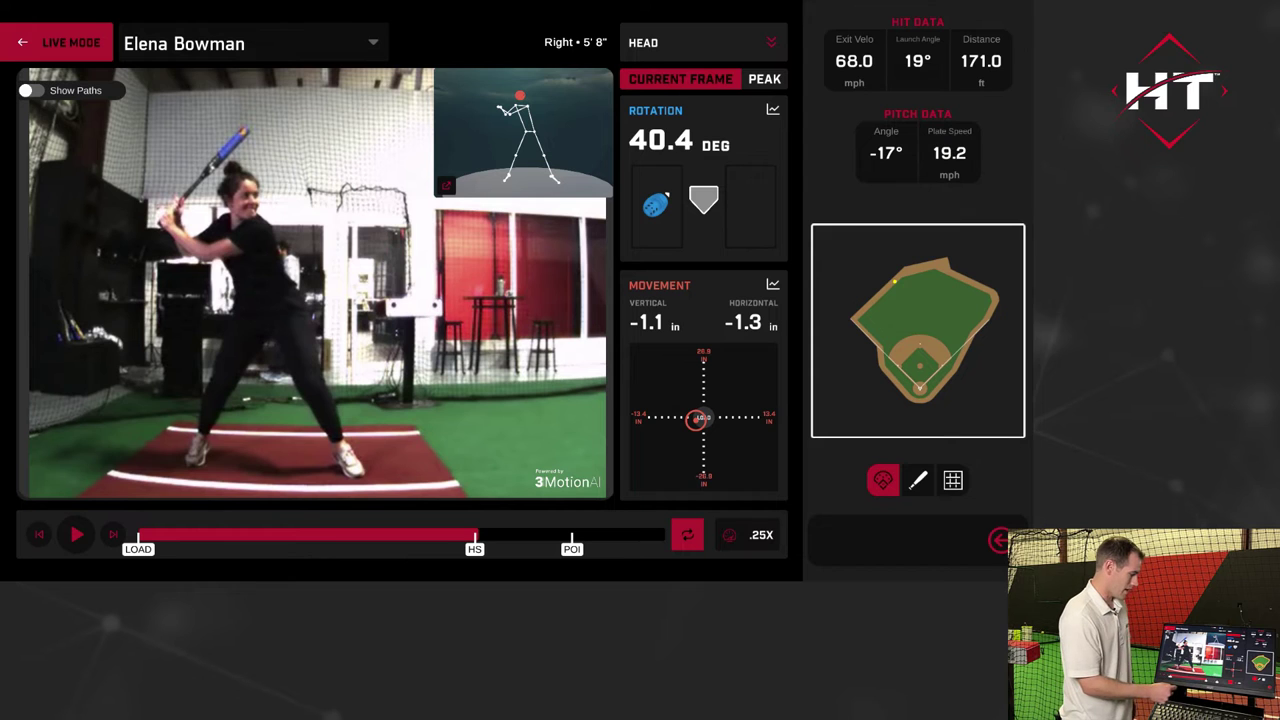
pyautogui.click(571, 549)
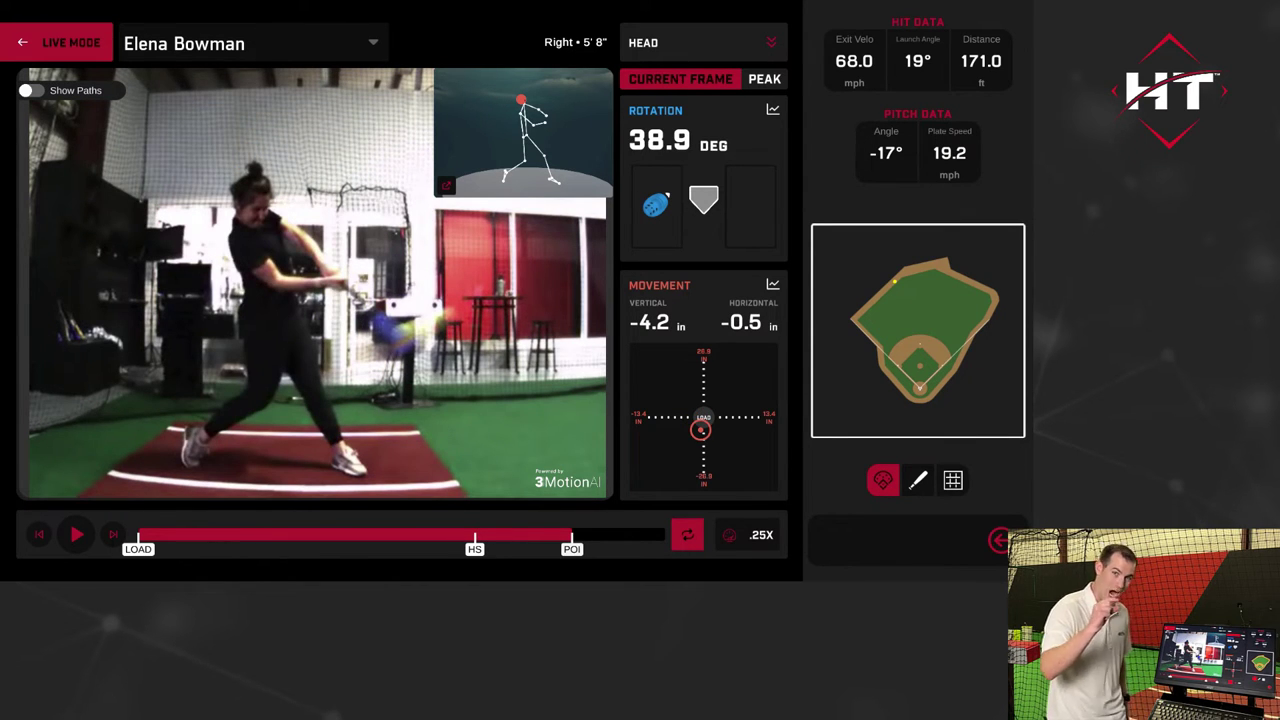
pyautogui.moveTo(571, 534)
pyautogui.mouseDown()
pyautogui.moveTo(473, 534)
pyautogui.moveTo(482, 548)
pyautogui.moveTo(556, 548)
pyautogui.moveTo(572, 534)
pyautogui.moveTo(460, 548)
pyautogui.moveTo(534, 534)
pyautogui.moveTo(563, 534)
pyautogui.moveTo(505, 548)
pyautogui.moveTo(563, 548)
pyautogui.mouseUp()
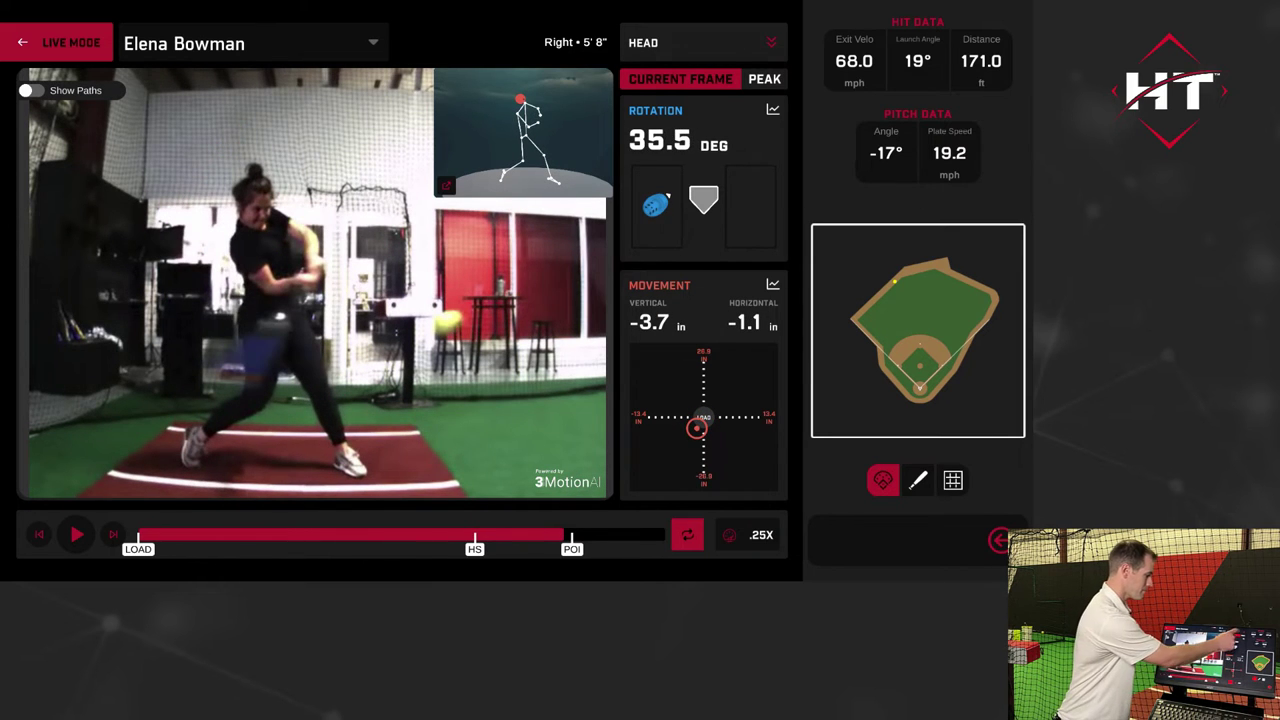
# Show the Torso metrics and compare forward bend and side bend between heel strike and the point of impact
pyautogui.click(700, 42)
pyautogui.click(664, 204)
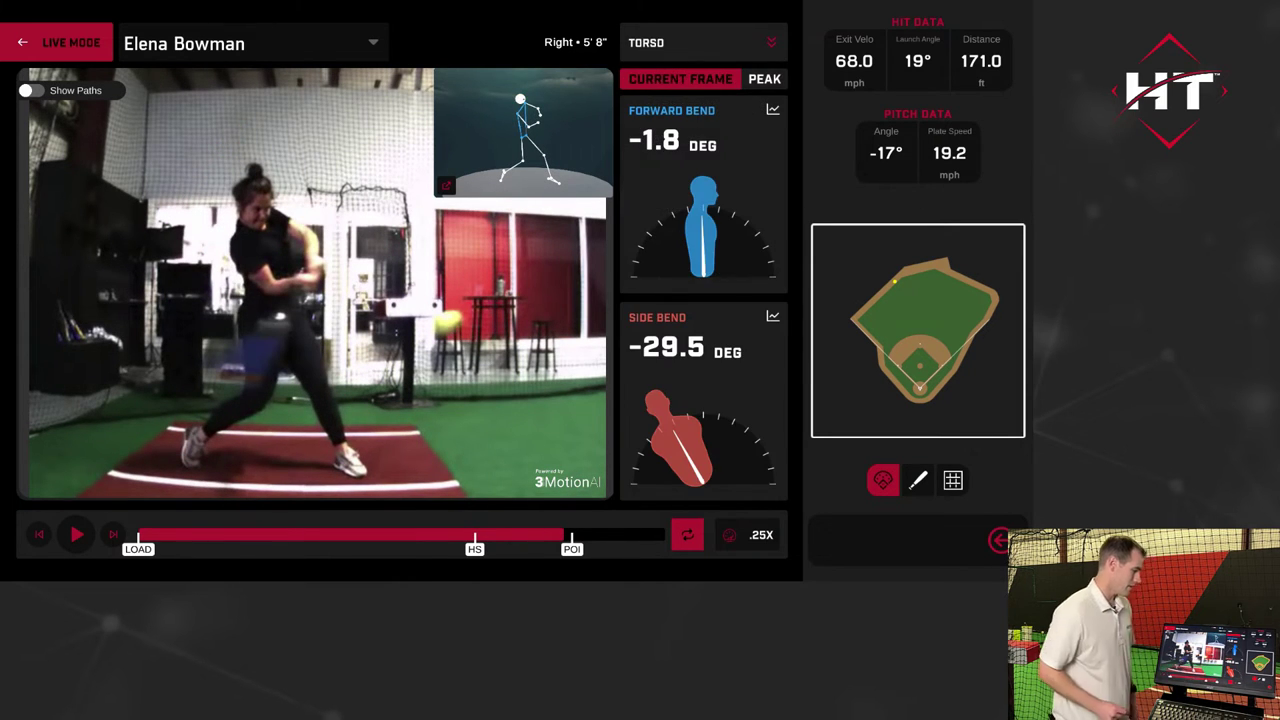
pyautogui.click(474, 549)
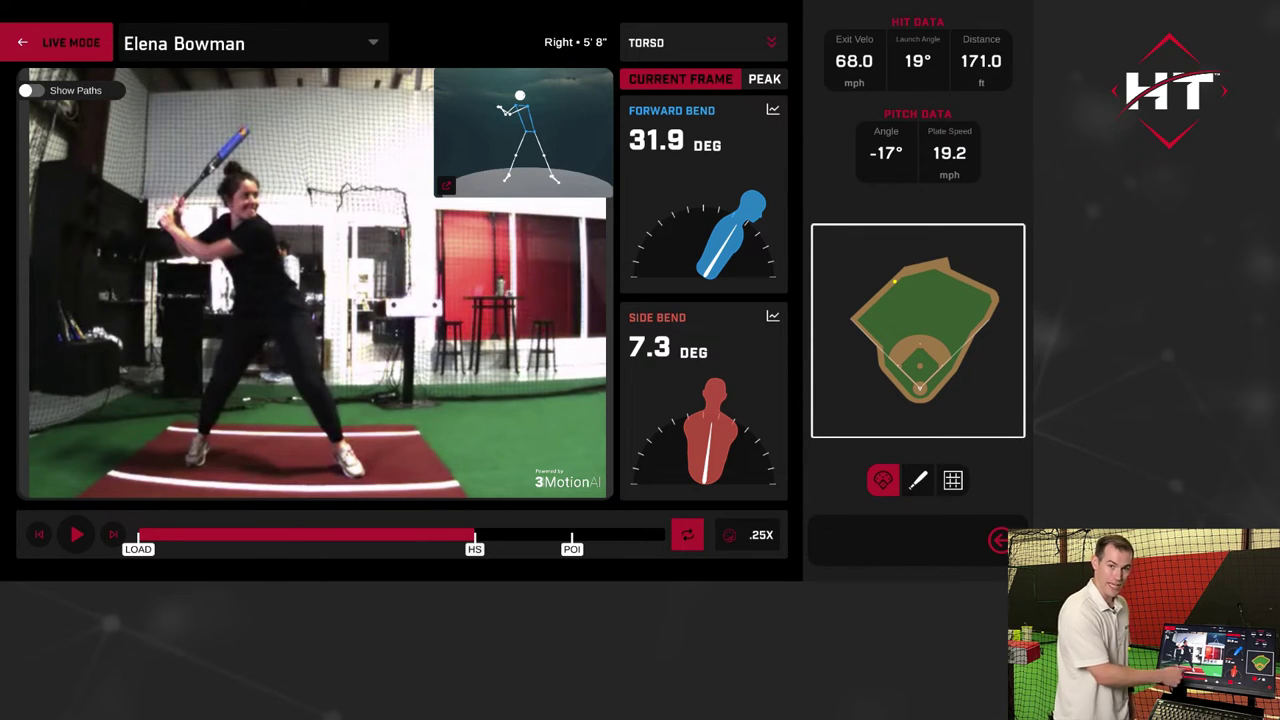
pyautogui.moveTo(474, 534); pyautogui.dragTo(499, 534)
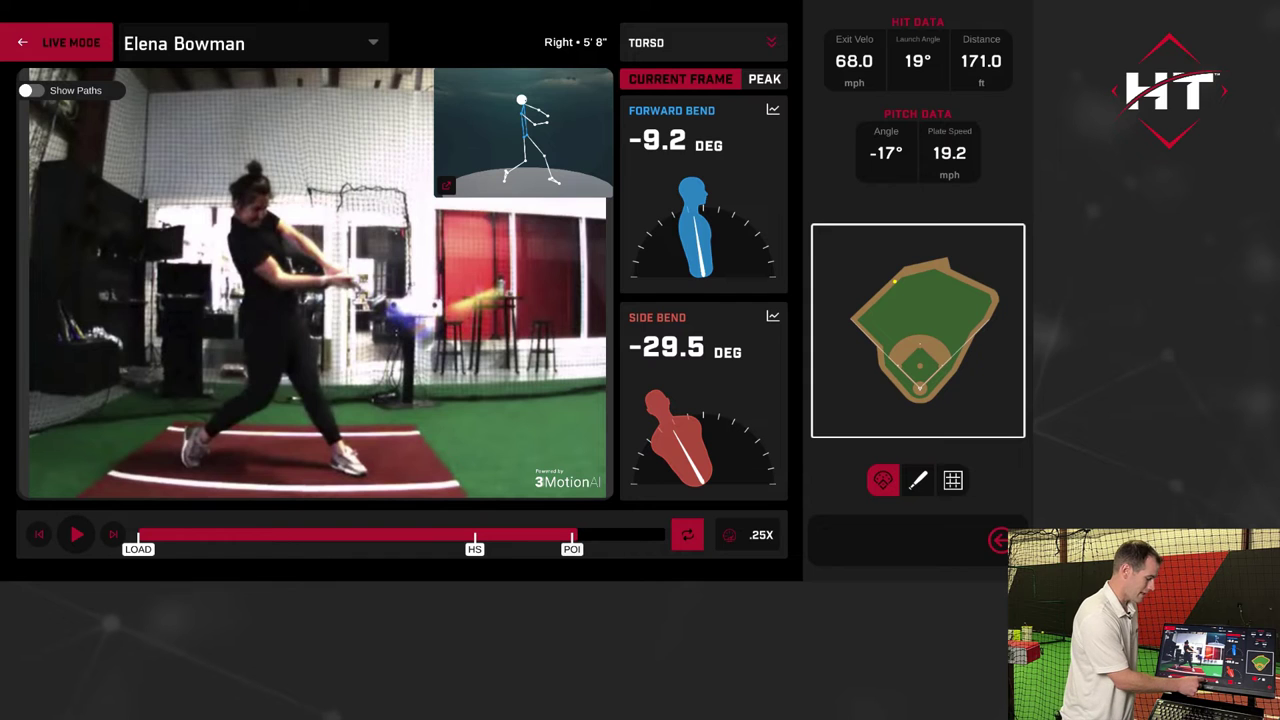
pyautogui.click(474, 549)
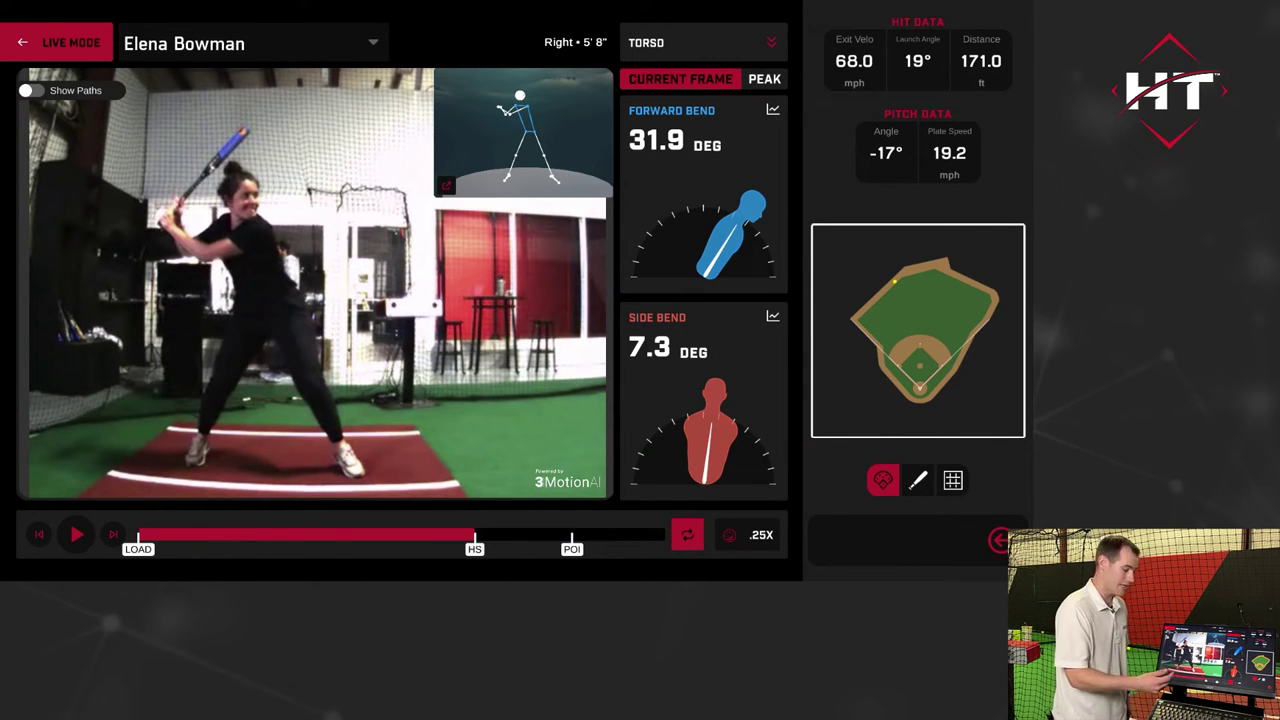
pyautogui.click(571, 549)
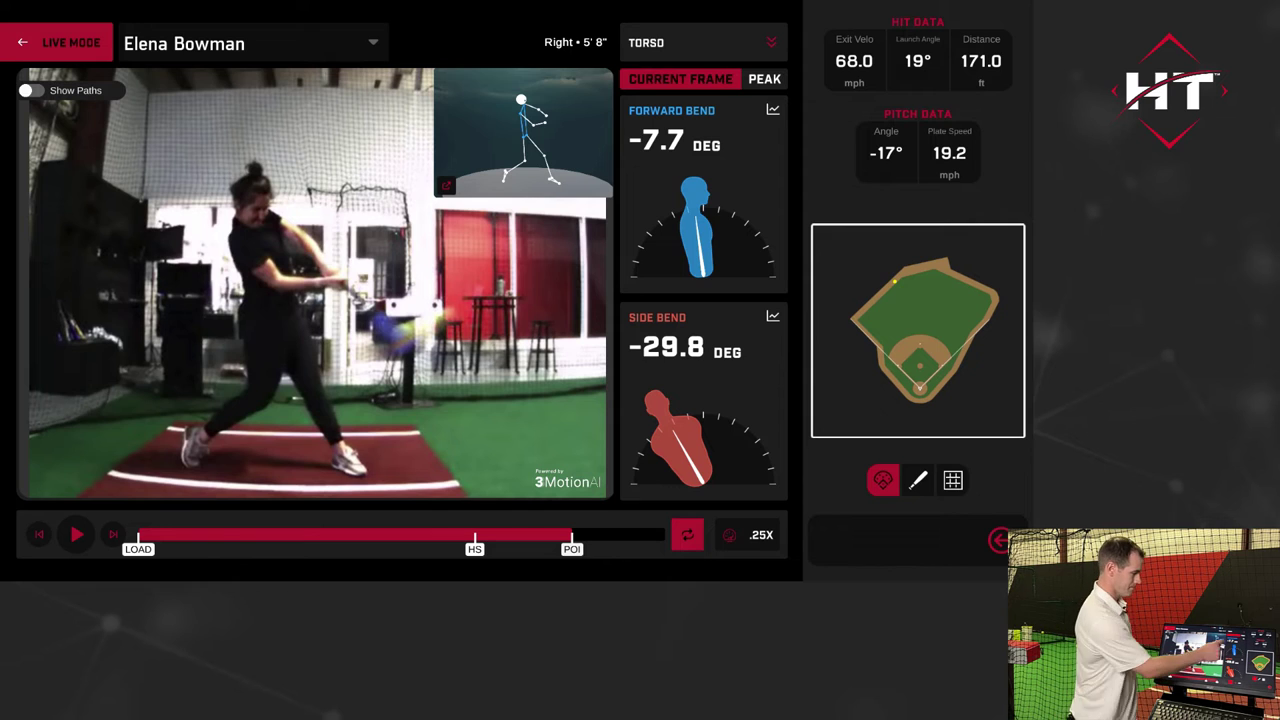
# Show the Stride metrics and examine stride length, stance width and front foot rotation from load up to heel strike
pyautogui.click(703, 42)
pyautogui.click(666, 236)
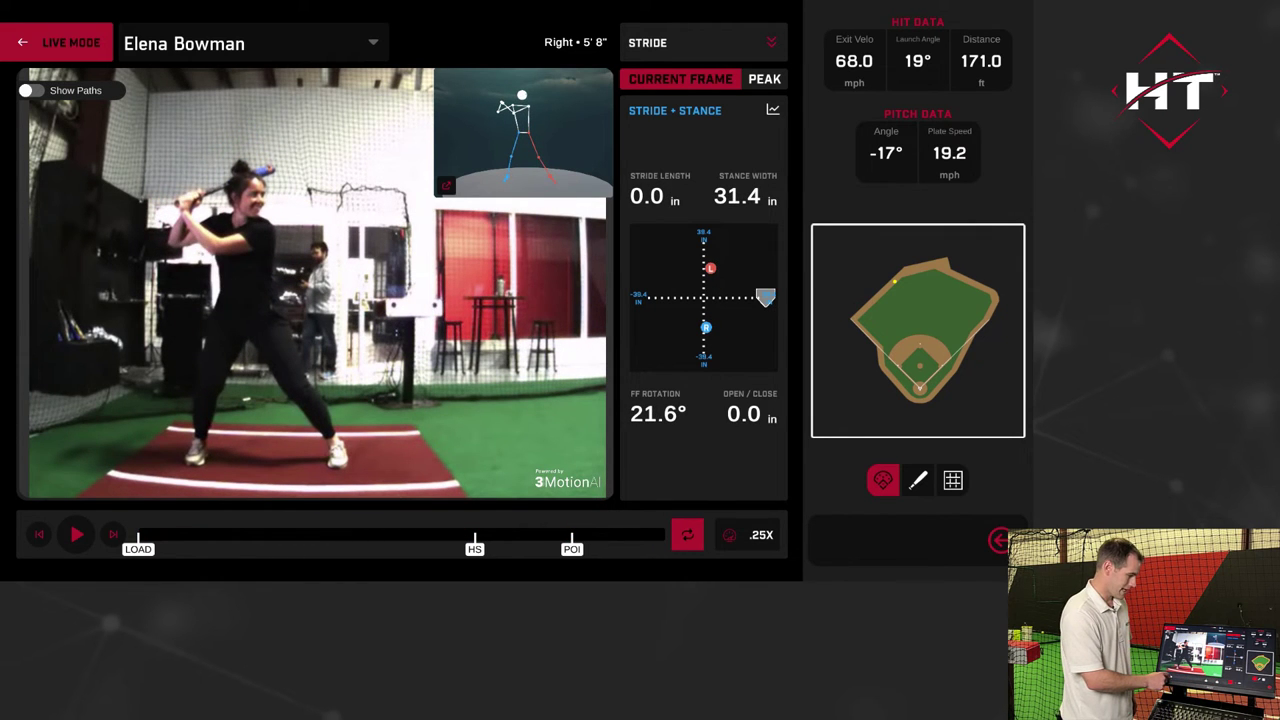
pyautogui.moveTo(139, 534); pyautogui.dragTo(281, 534)
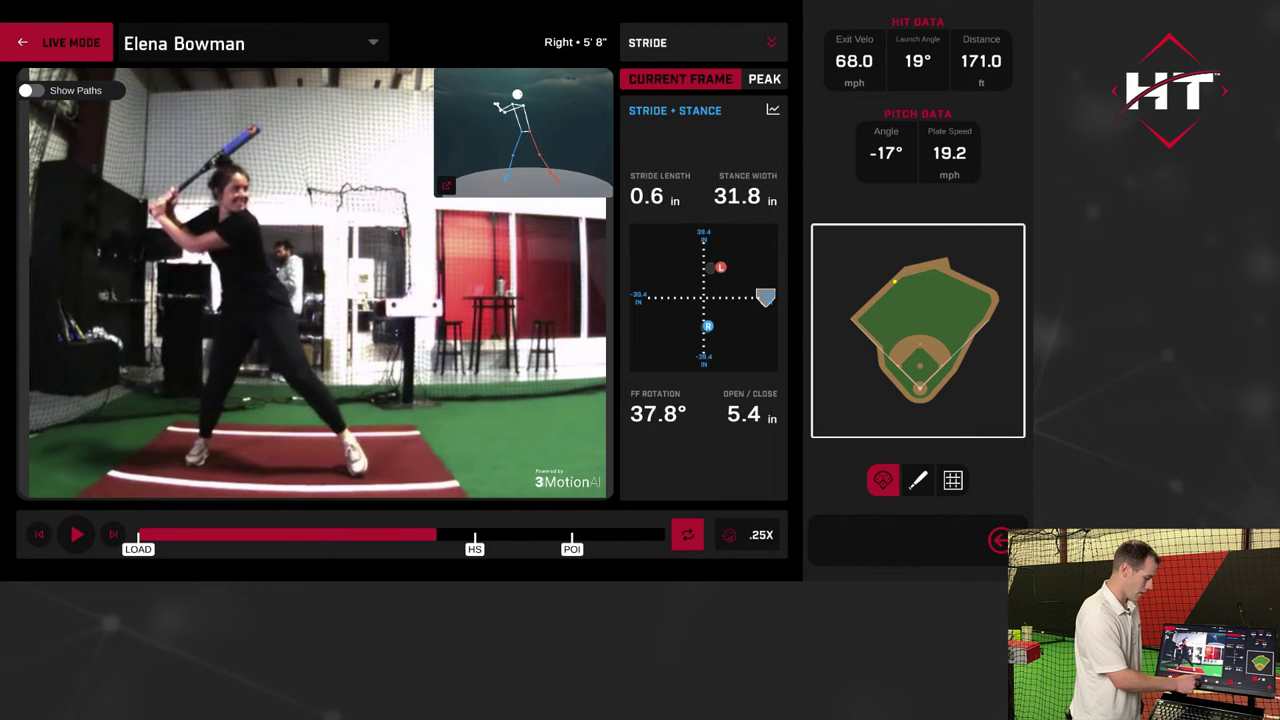
pyautogui.moveTo(467, 534)
pyautogui.mouseDown()
pyautogui.moveTo(395, 534)
pyautogui.moveTo(450, 534)
pyautogui.mouseUp()
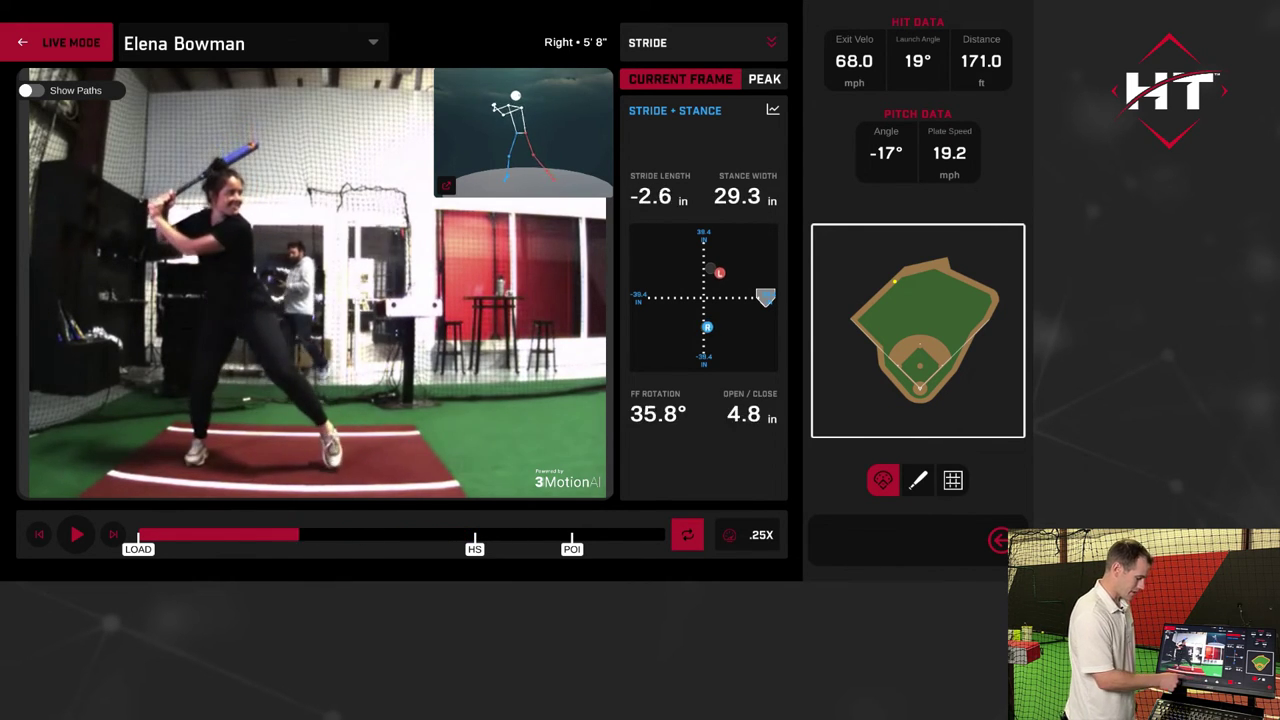
pyautogui.moveTo(258, 534); pyautogui.dragTo(451, 534)
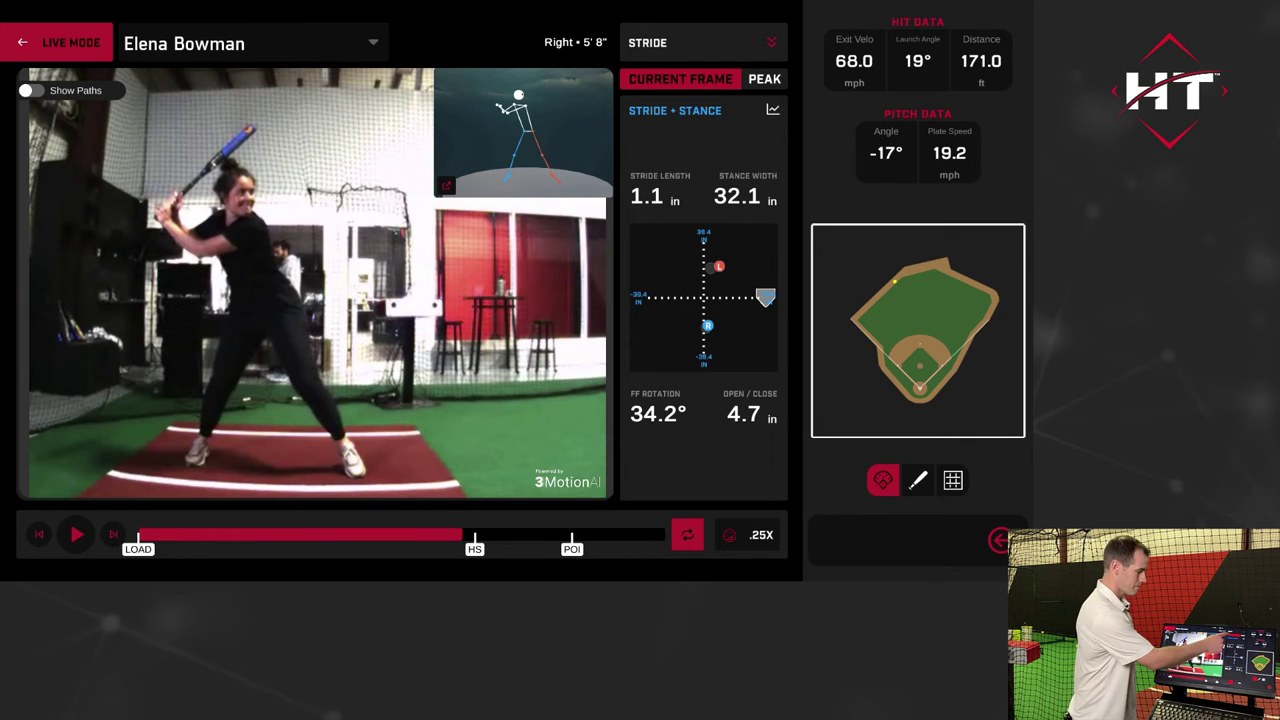
# Show the Lower Half metrics to examine the front and rear leg angles just before heel strike
pyautogui.click(703, 42)
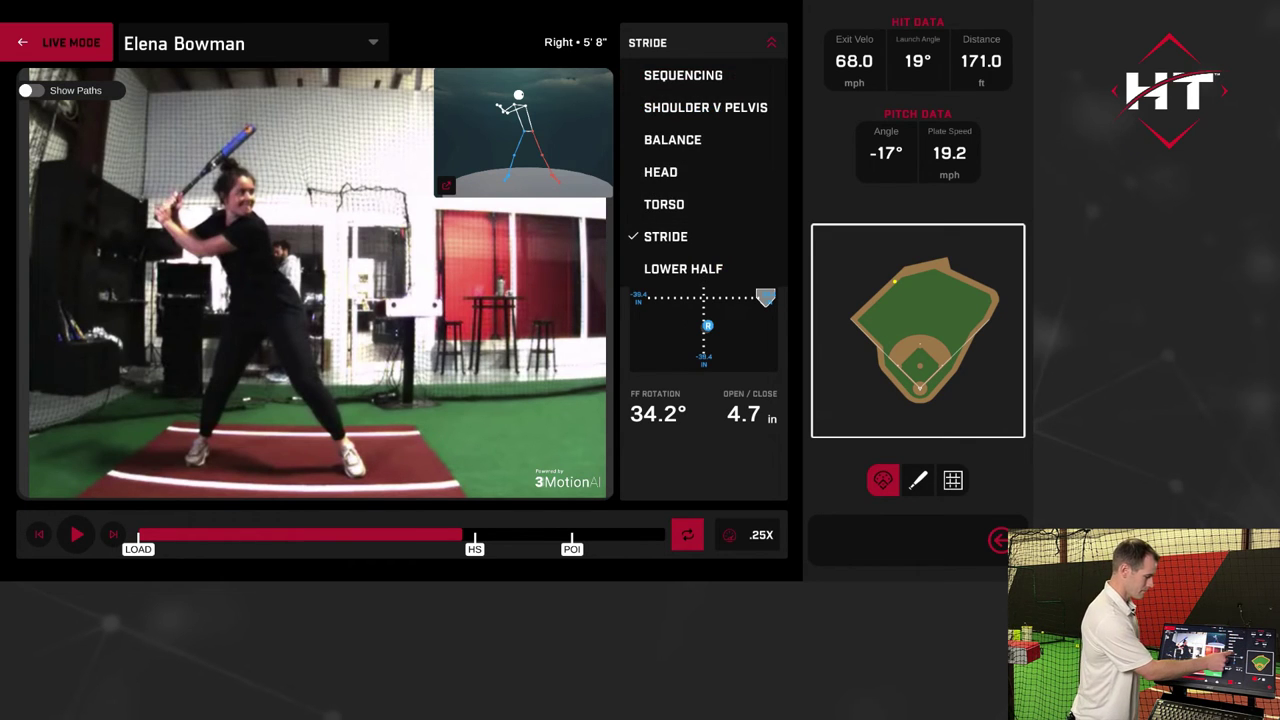
pyautogui.click(683, 268)
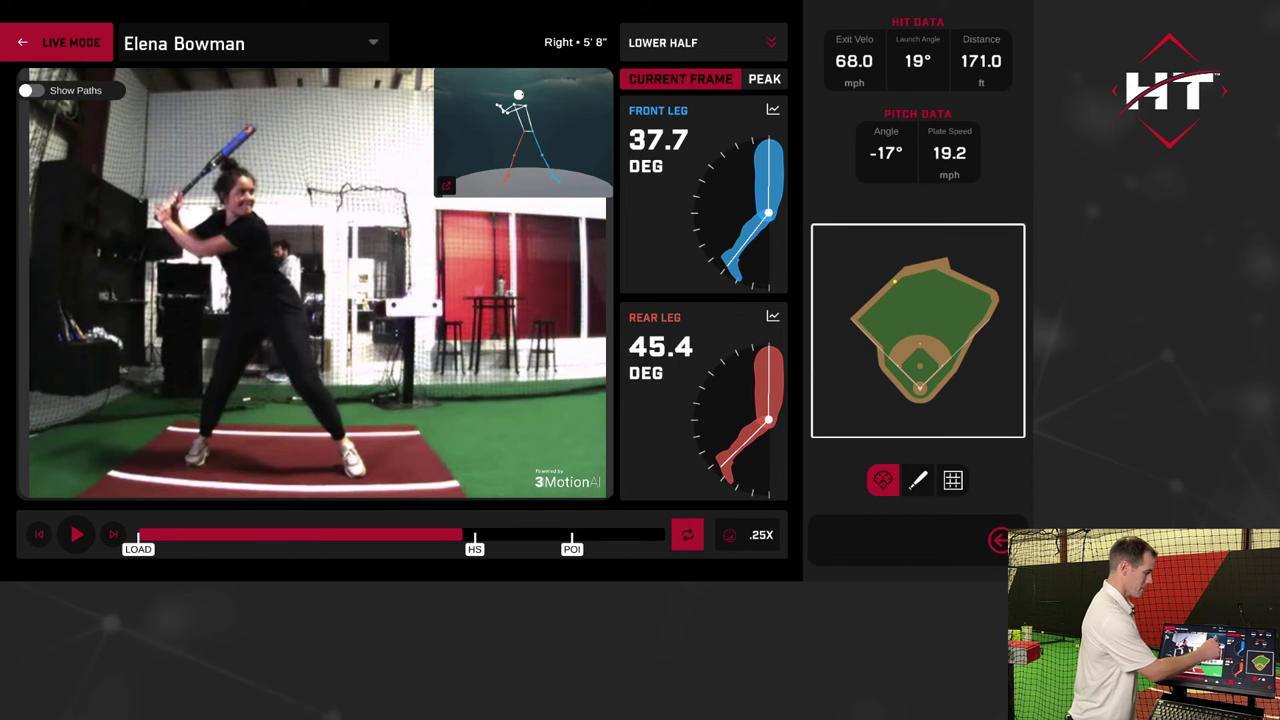
# Swap the 3D skeleton into the main view in place of the video and show the Sequencing metrics
pyautogui.click(446, 185)
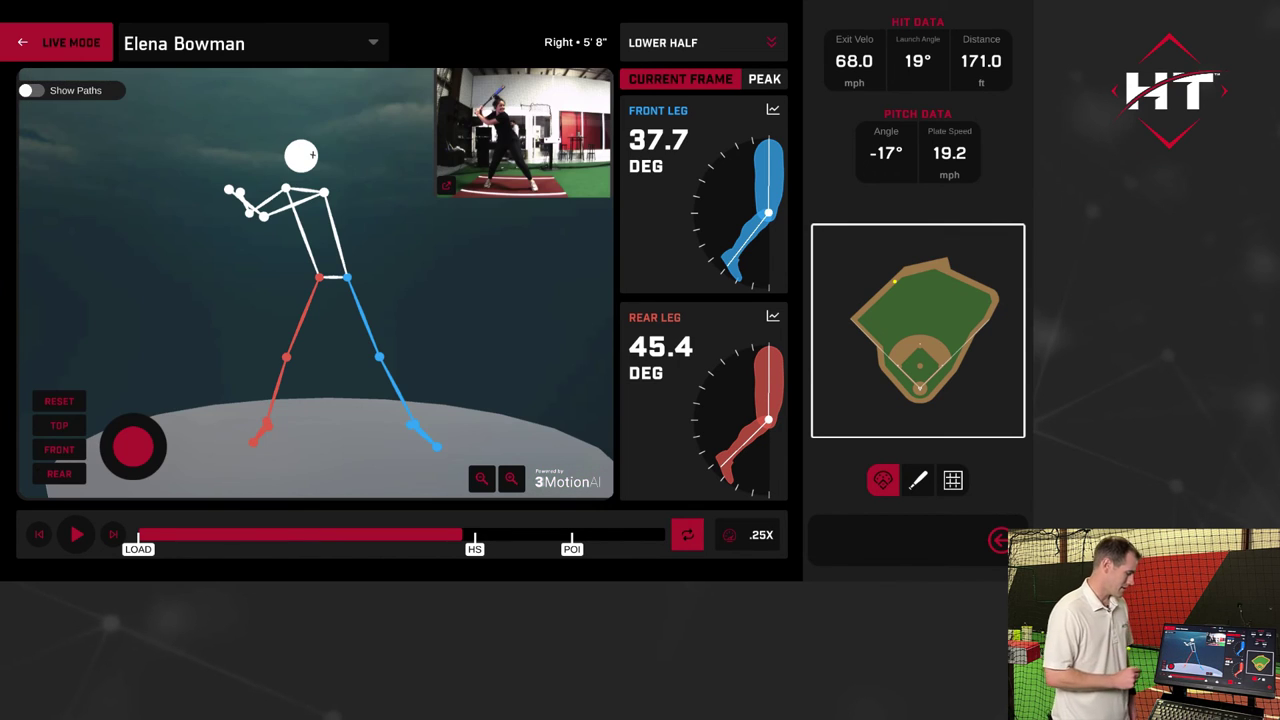
pyautogui.click(702, 42)
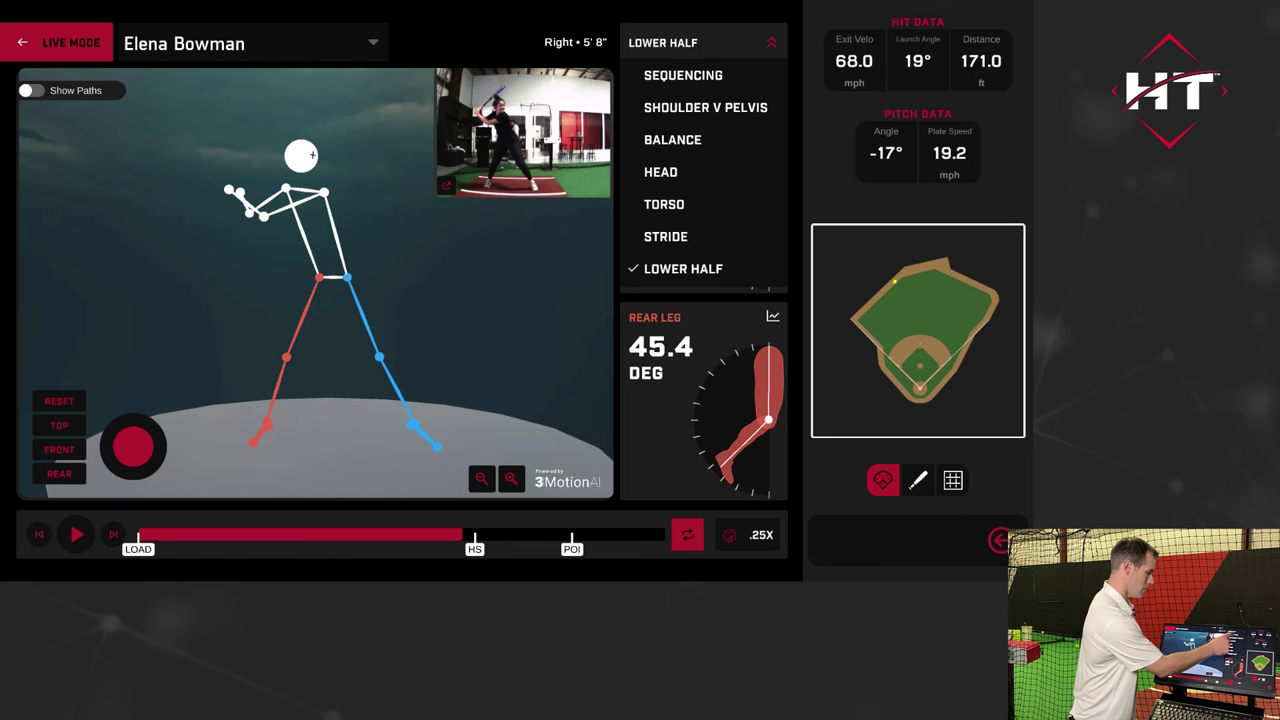
pyautogui.click(688, 75)
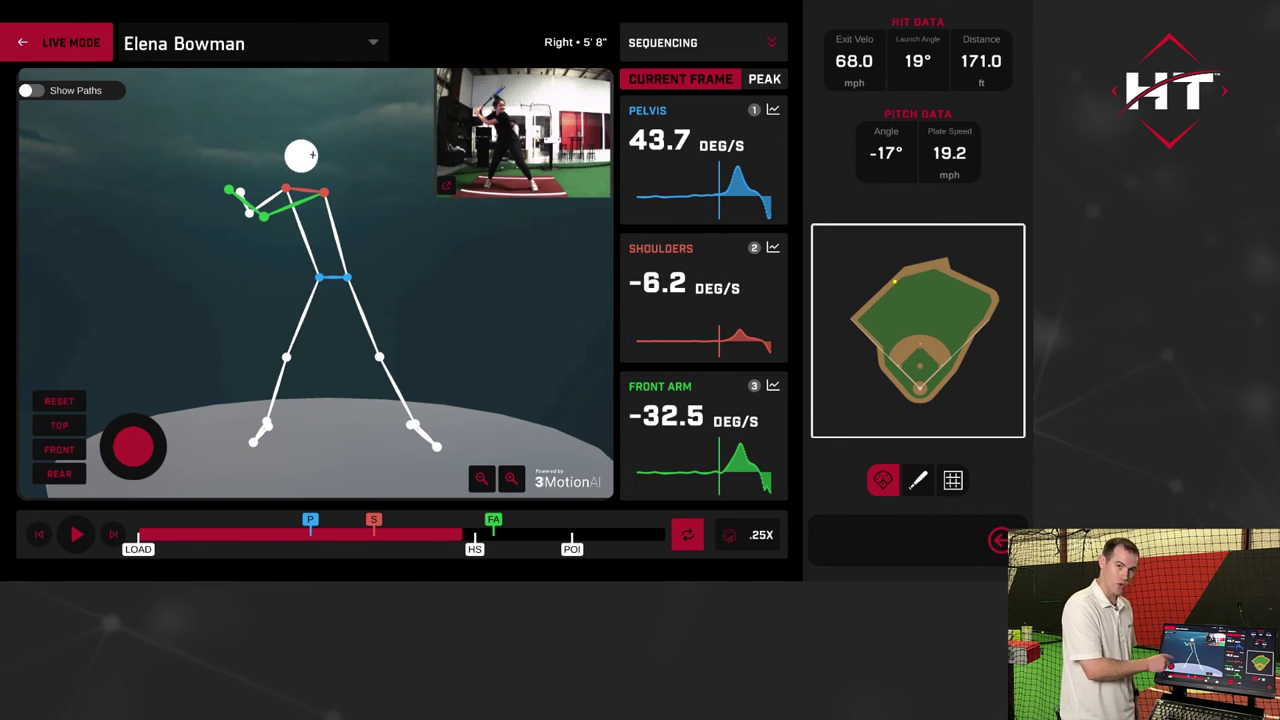
# View the 3D skeleton from the top and examine the pelvis, shoulder and front arm sequencing from load to just past heel strike
pyautogui.moveTo(312, 155); pyautogui.dragTo(395, 155)
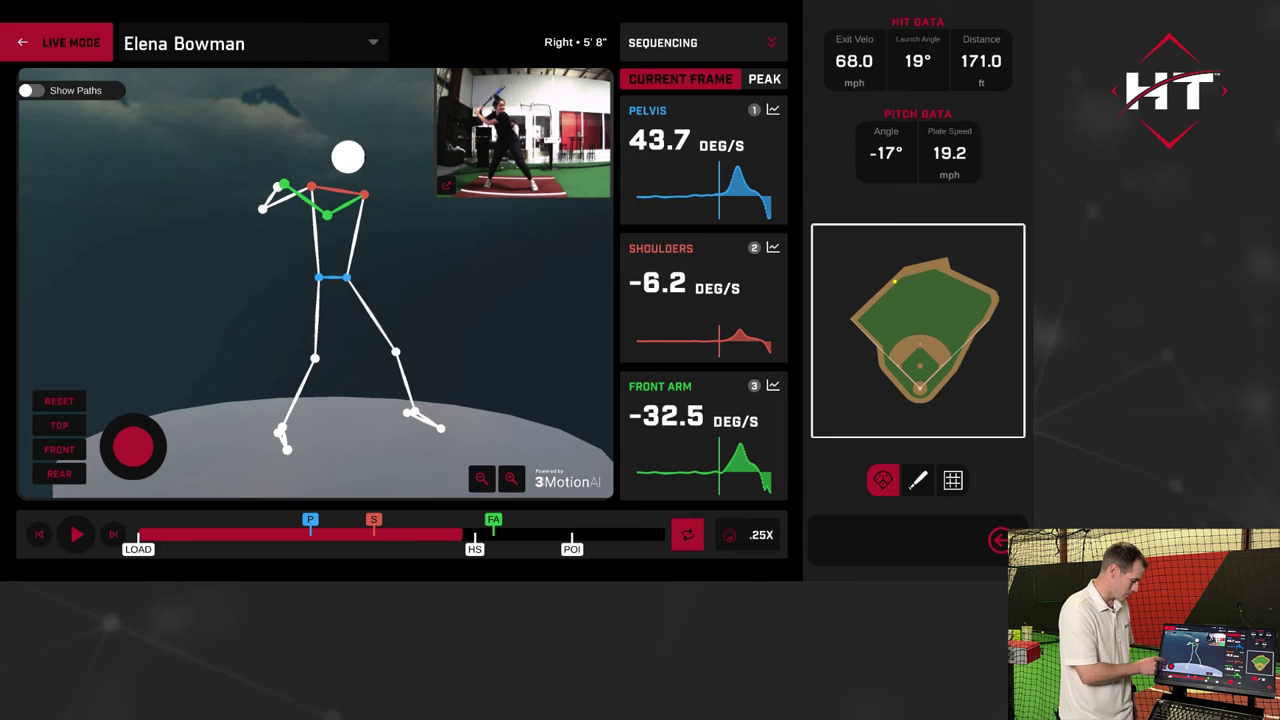
pyautogui.click(59, 449)
pyautogui.click(59, 425)
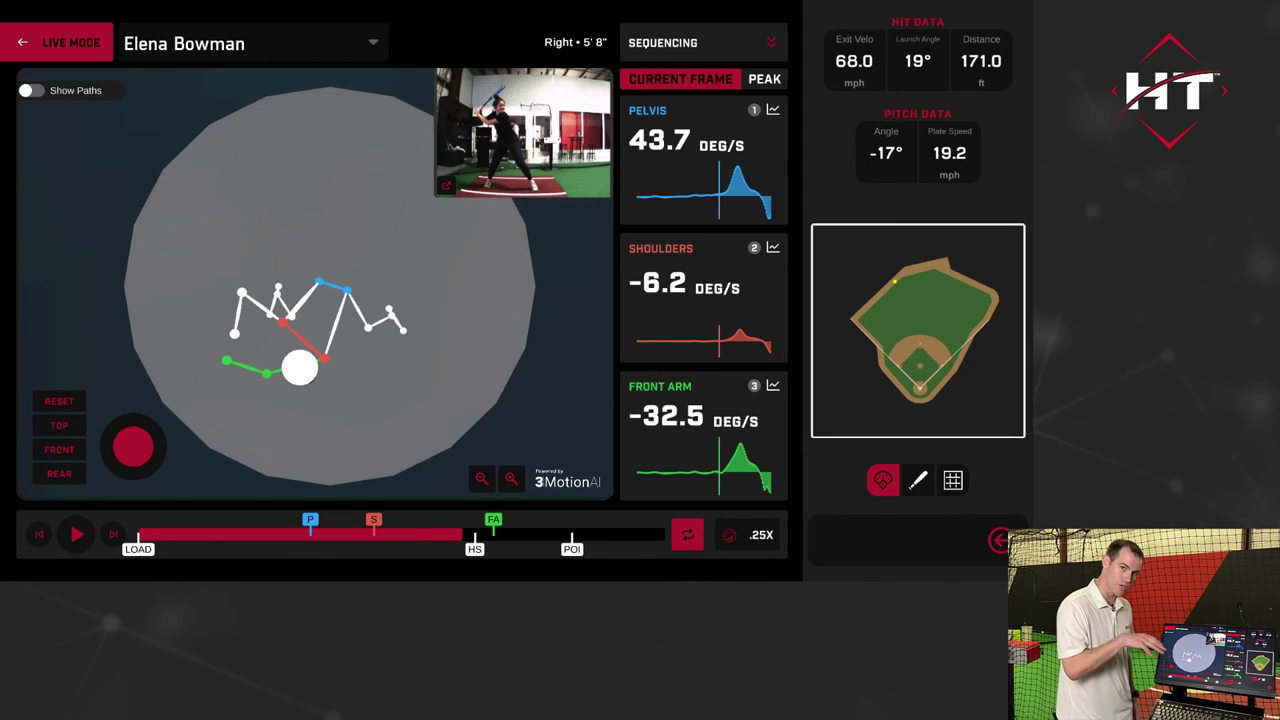
pyautogui.moveTo(462, 534); pyautogui.dragTo(138, 534)
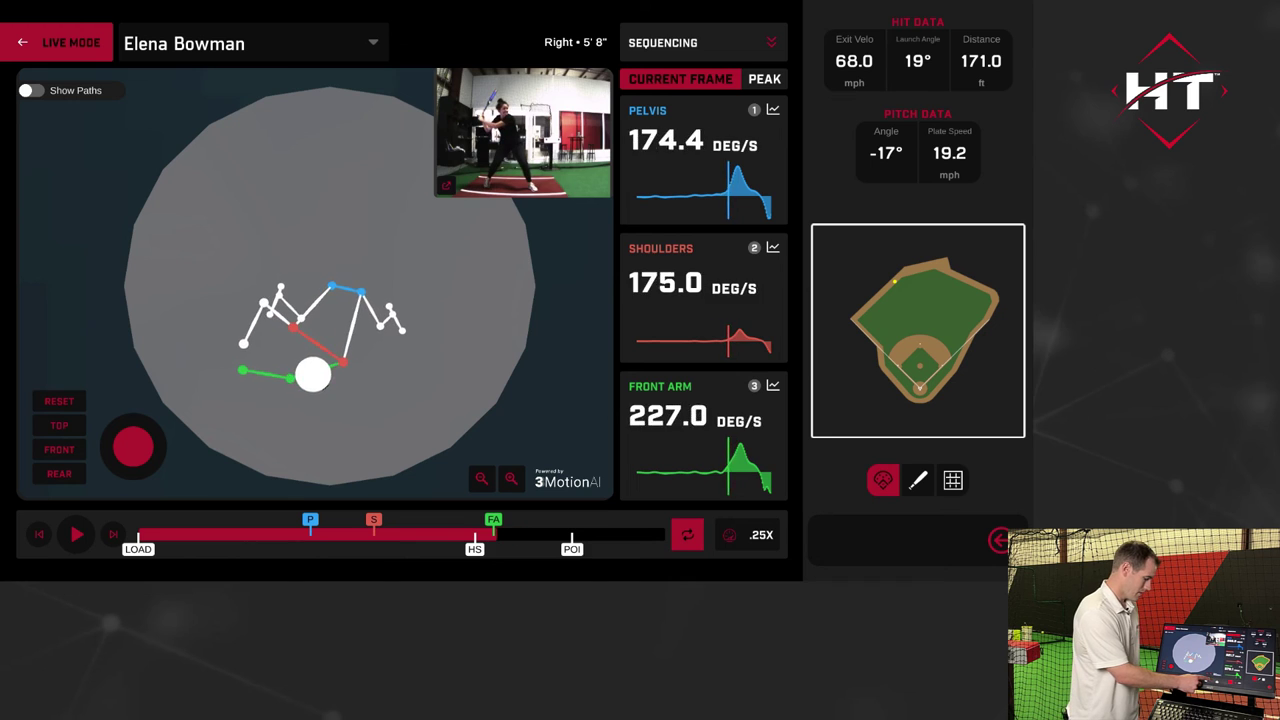
pyautogui.moveTo(539, 534); pyautogui.dragTo(503, 534)
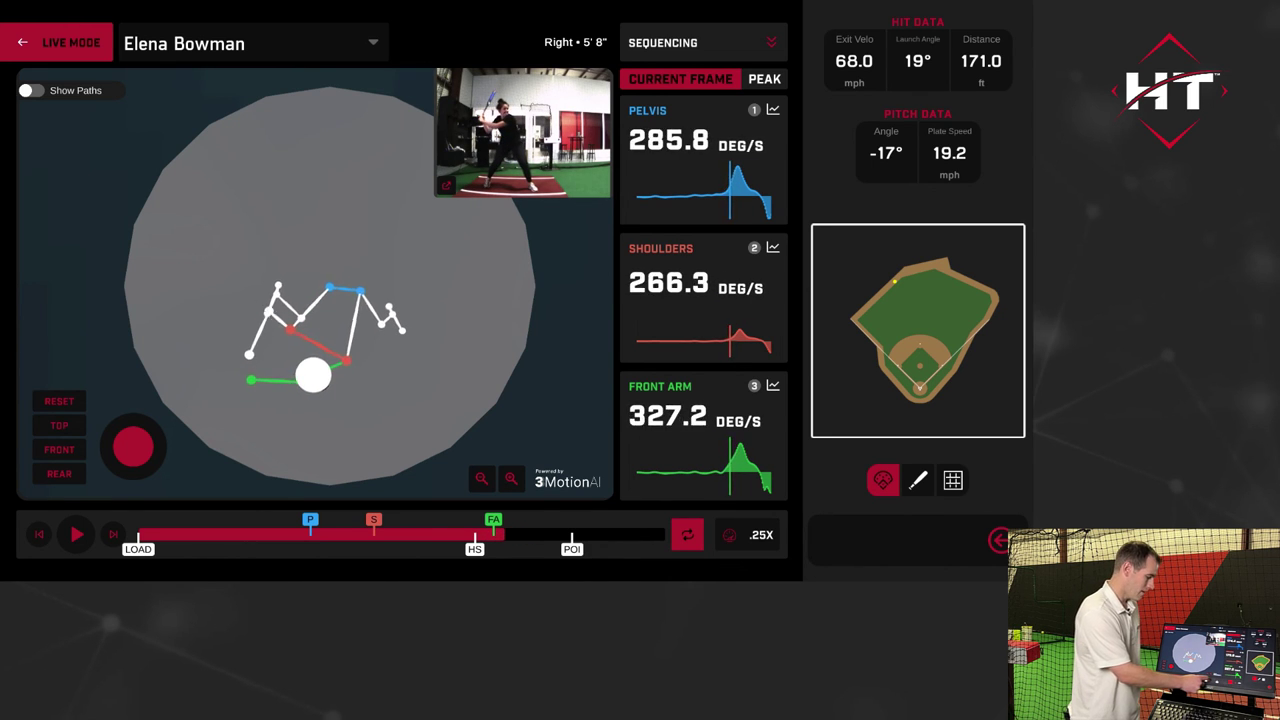